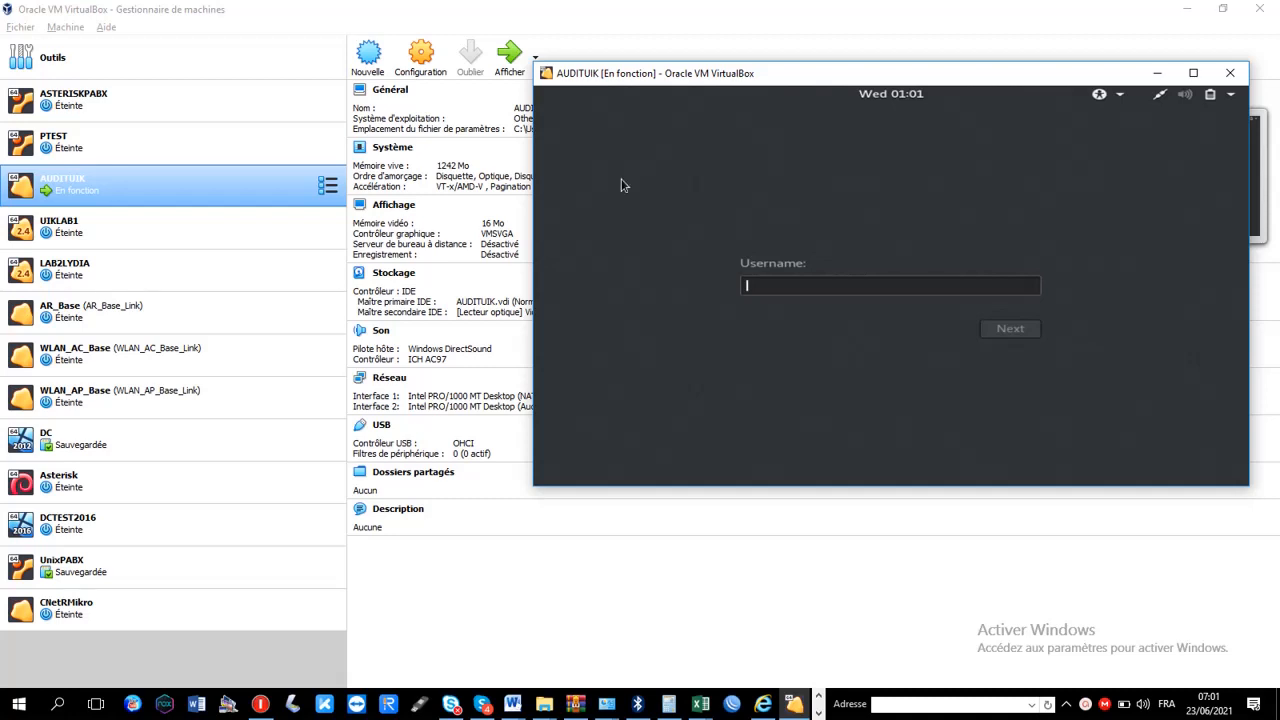
# Close the running AUDITUIK virtual machine, saving its machine state
pyautogui.click(1230, 73)
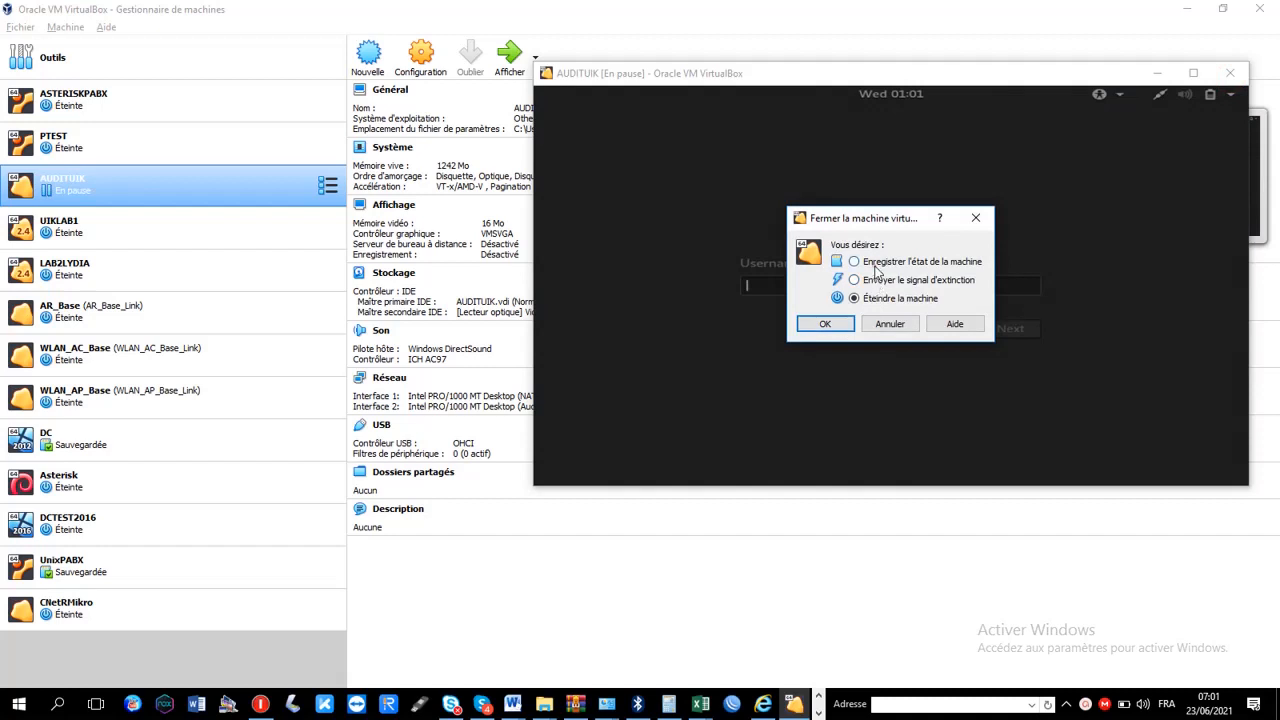
pyautogui.click(873, 264)
pyautogui.click(825, 324)
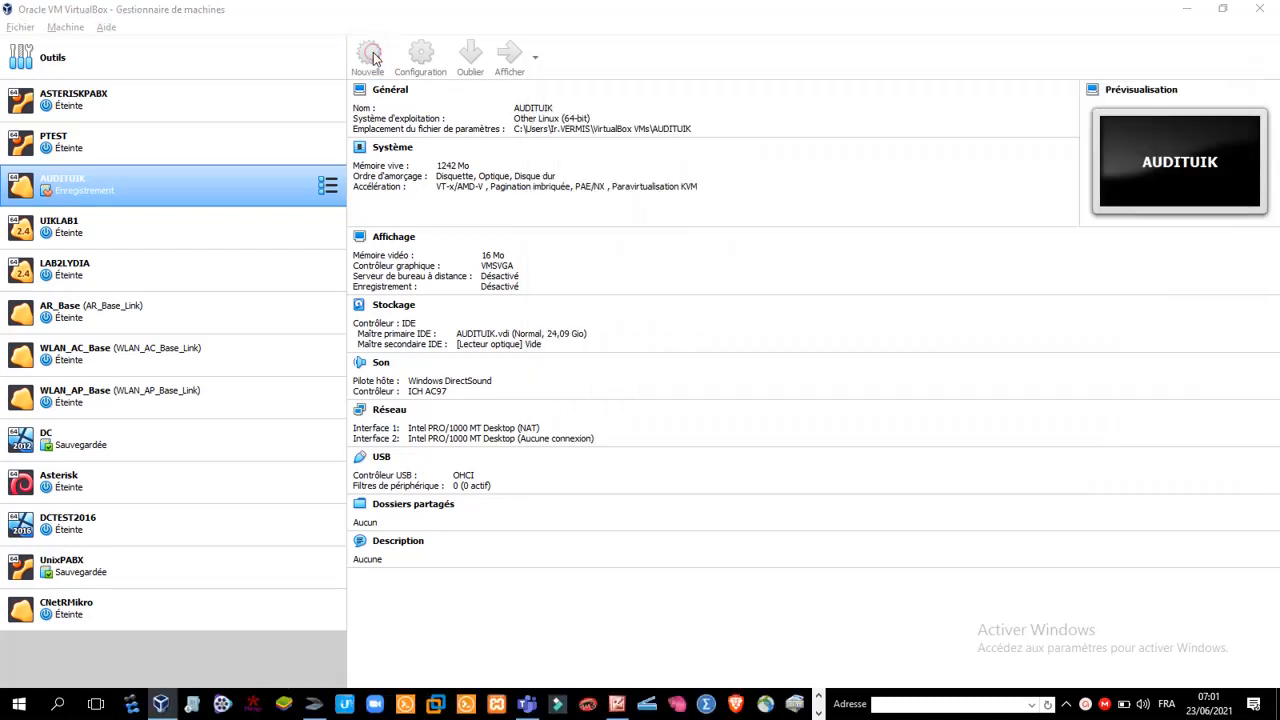
# Begin creating a new virtual machine named CNetRTMikrotik
pyautogui.click(370, 57)
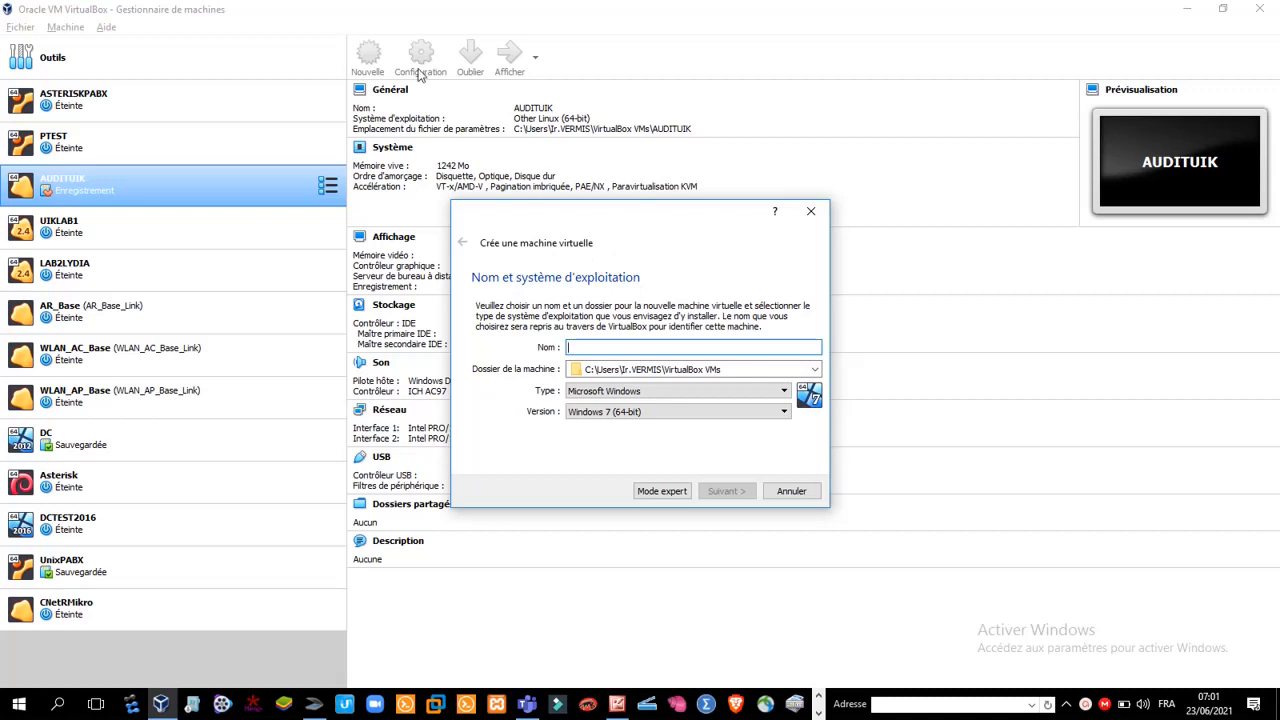
pyautogui.click(589, 346)
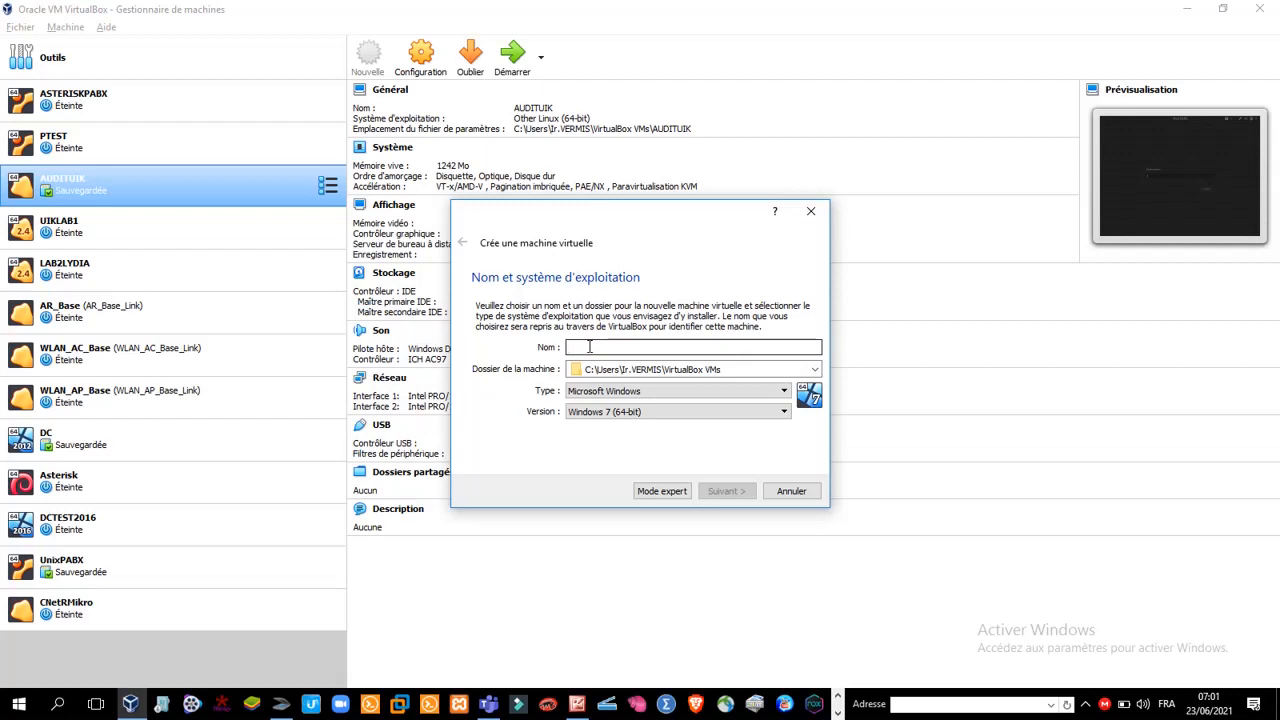
pyautogui.write('CNet')
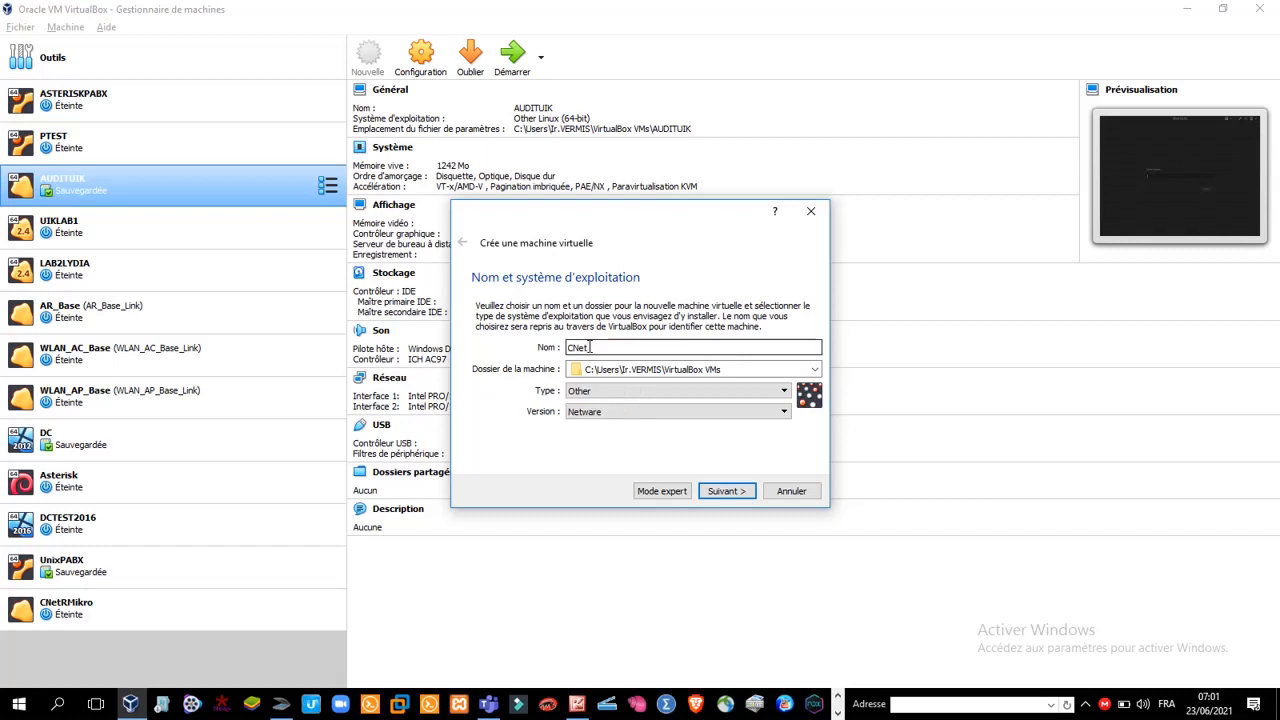
pyautogui.write('RTMikrotik')
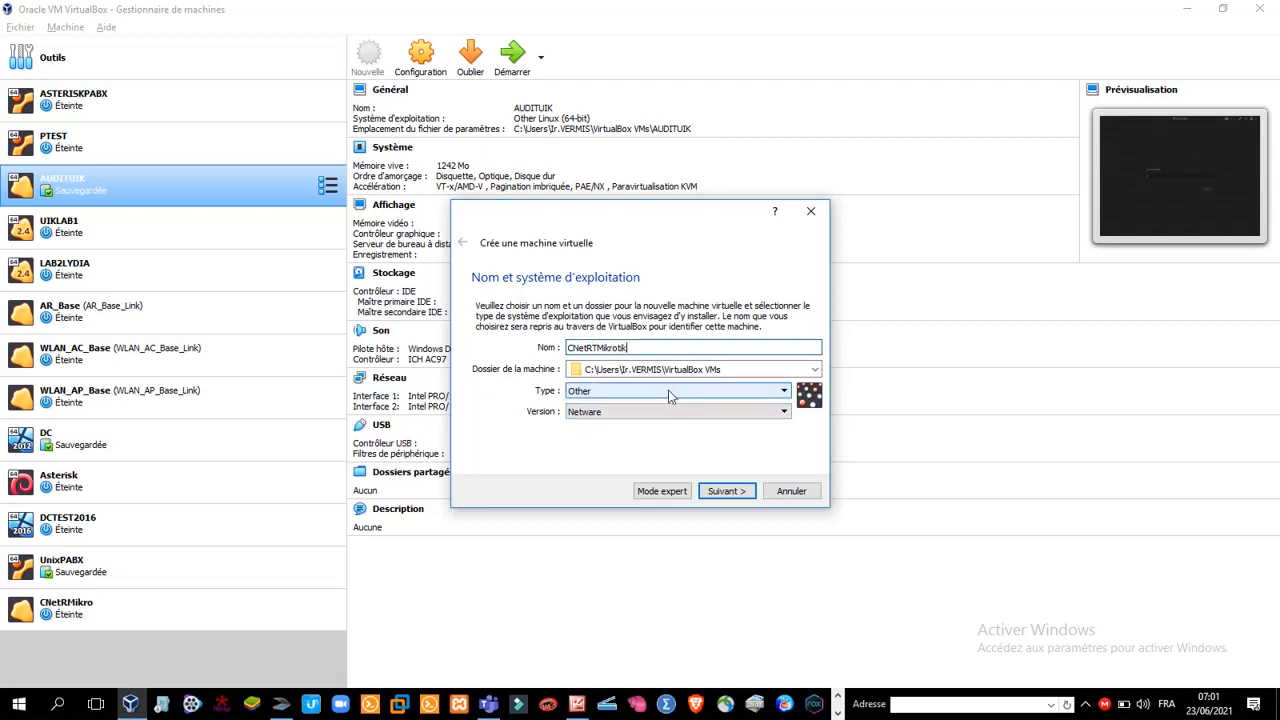
# Set the new machine's operating system type to Linux and its version to Other Linux (32-bit)
pyautogui.click(670, 391)
pyautogui.click(667, 418)
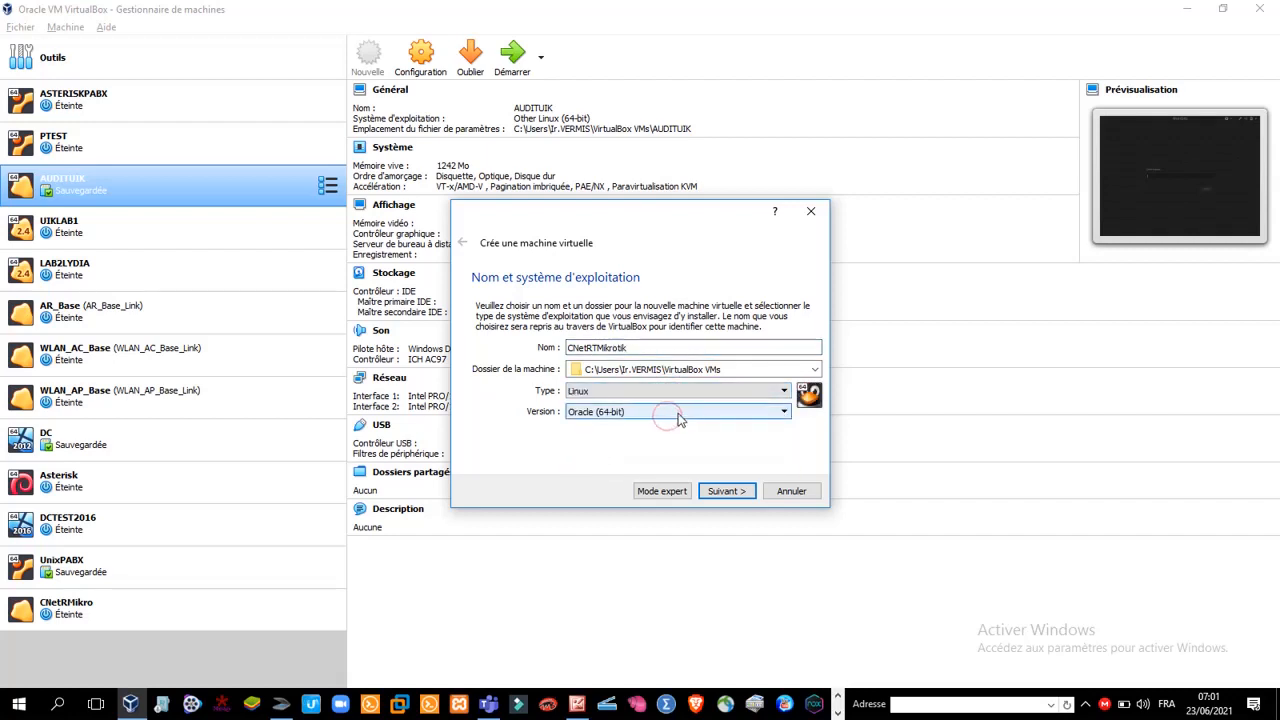
pyautogui.click(678, 413)
pyautogui.moveTo(782, 470); pyautogui.dragTo(783, 505)
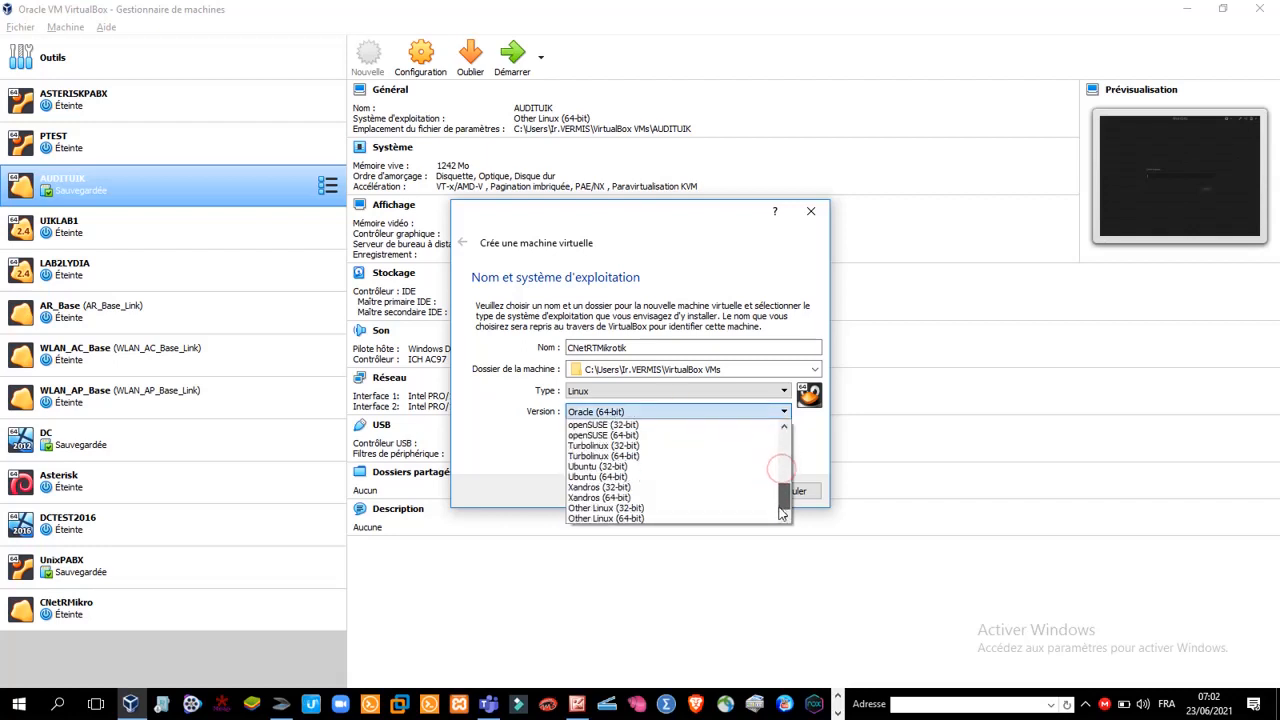
pyautogui.click(674, 508)
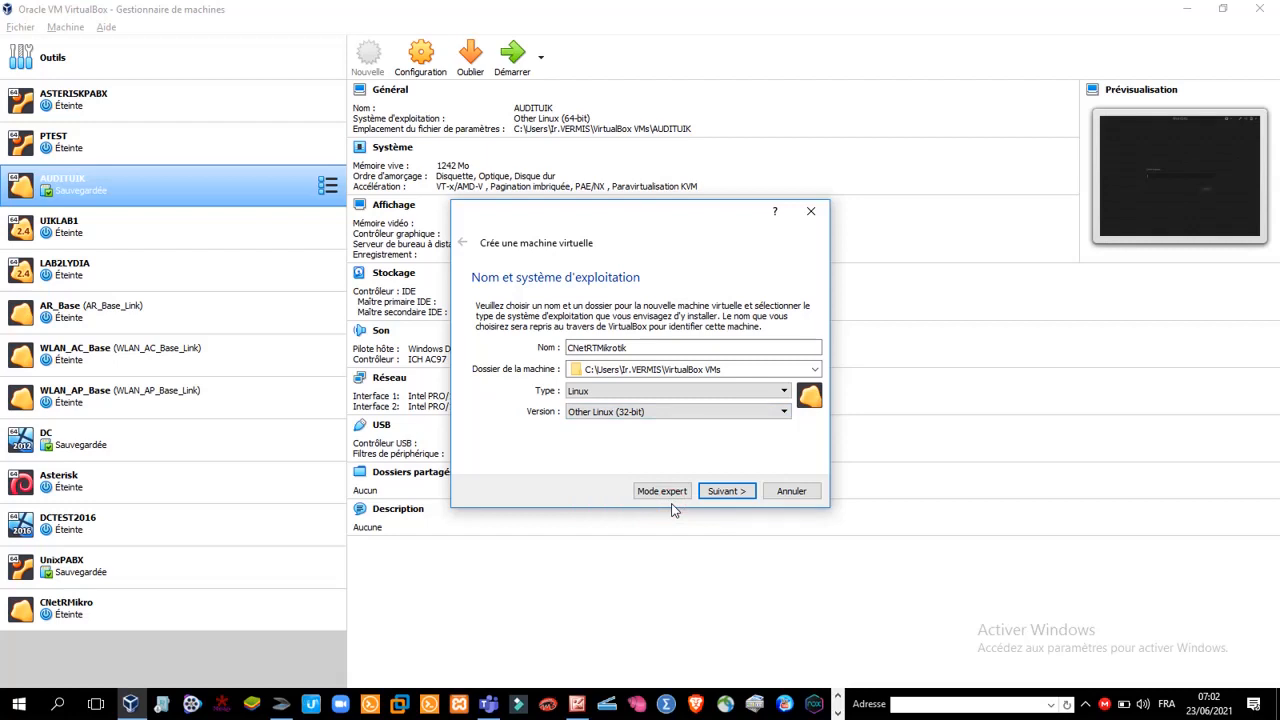
pyautogui.click(725, 492)
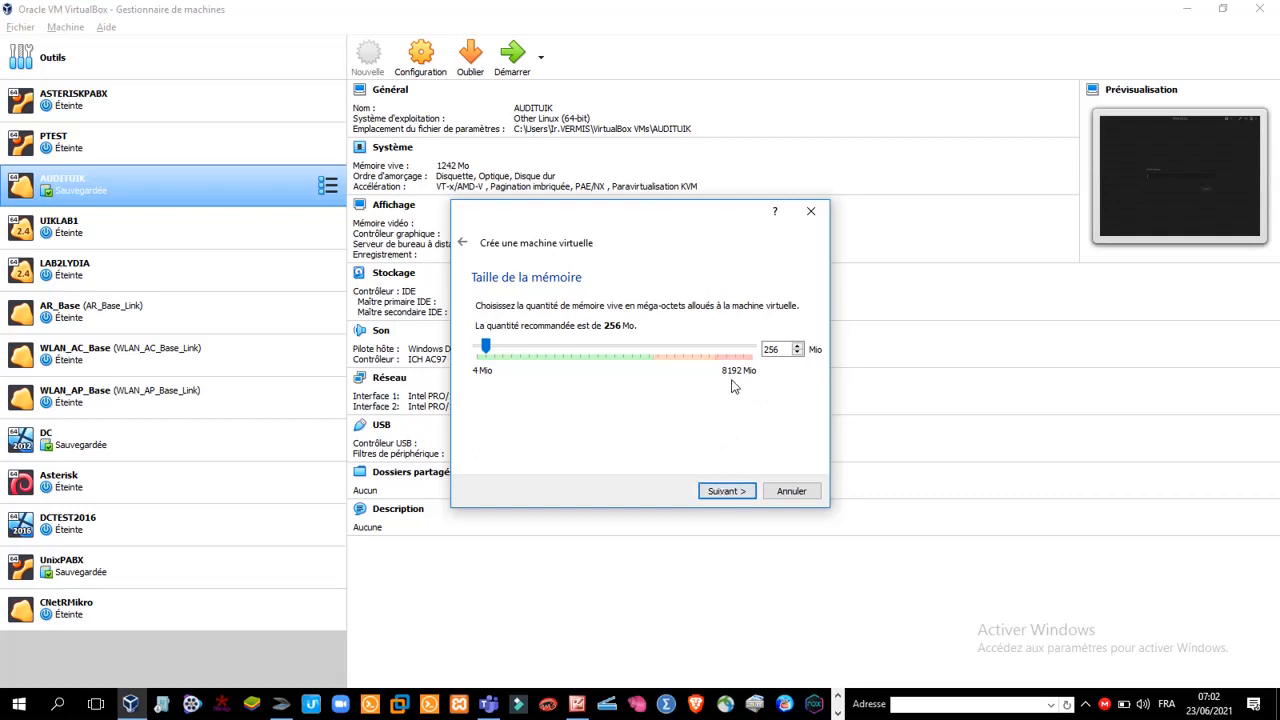
# Accept 256 MB of memory and create the machine with a dynamically allocated 8 GB VDI hard disk
pyautogui.click(727, 491)
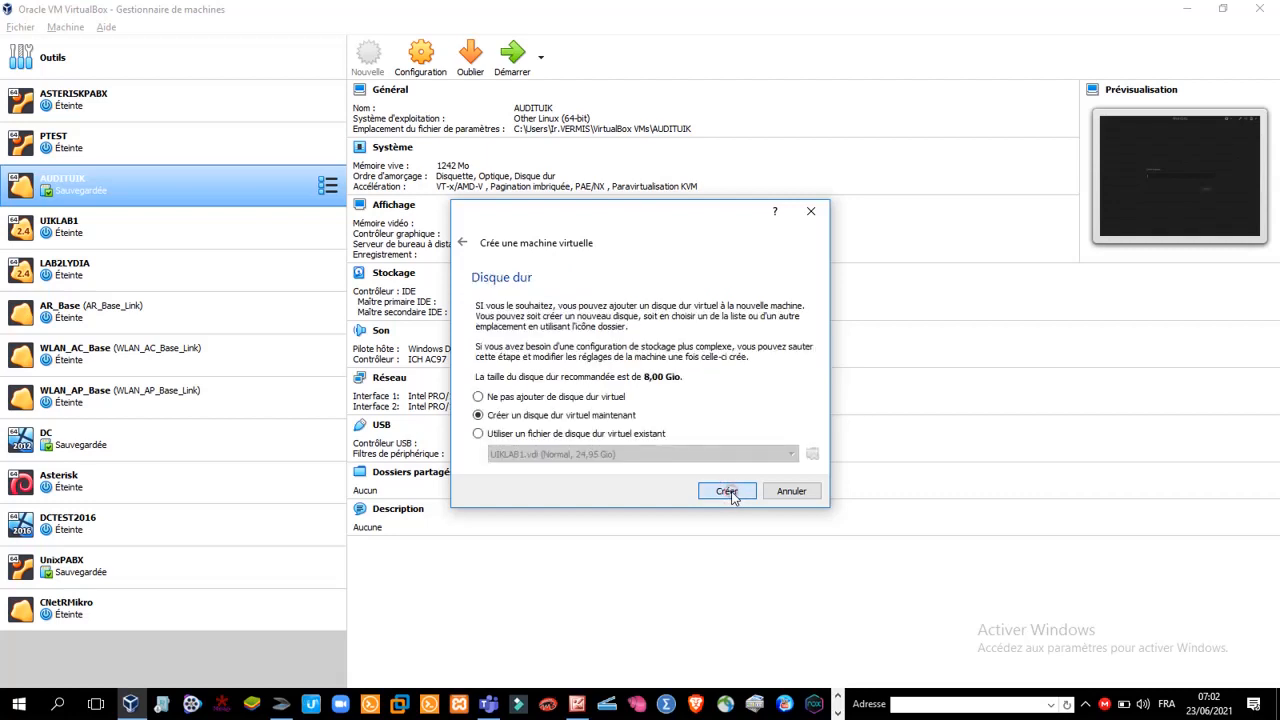
pyautogui.click(729, 492)
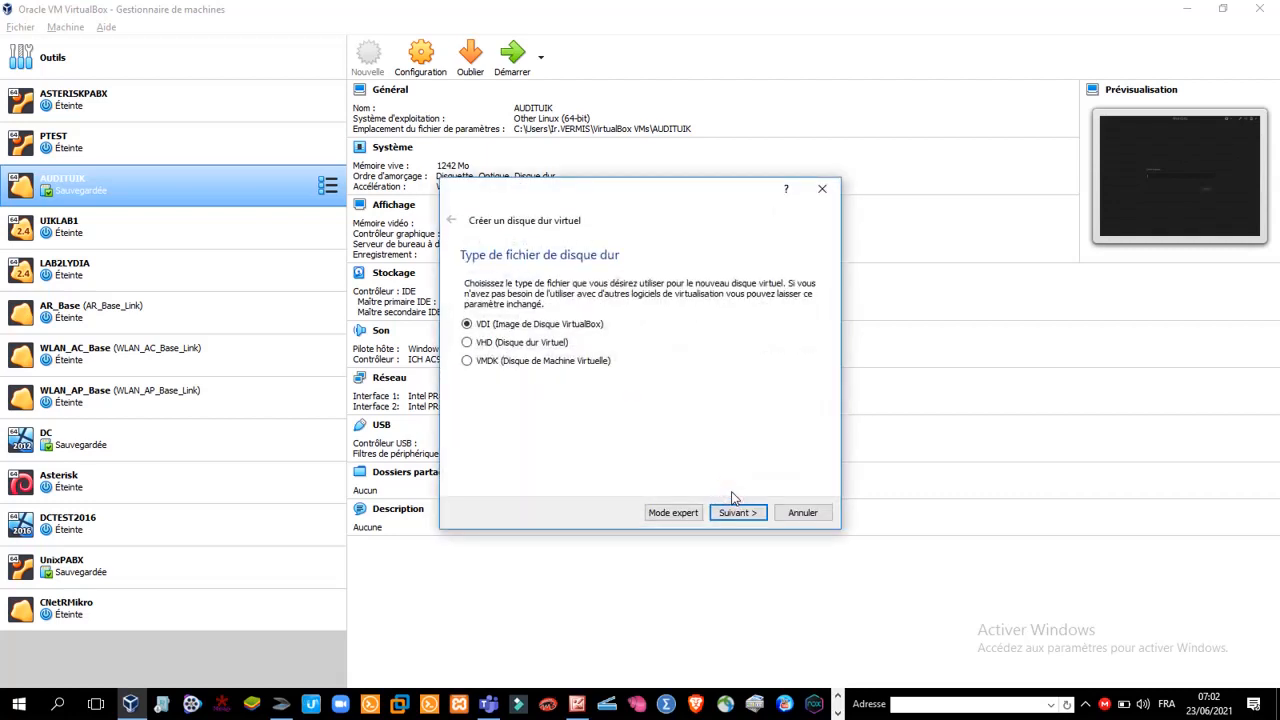
pyautogui.click(731, 513)
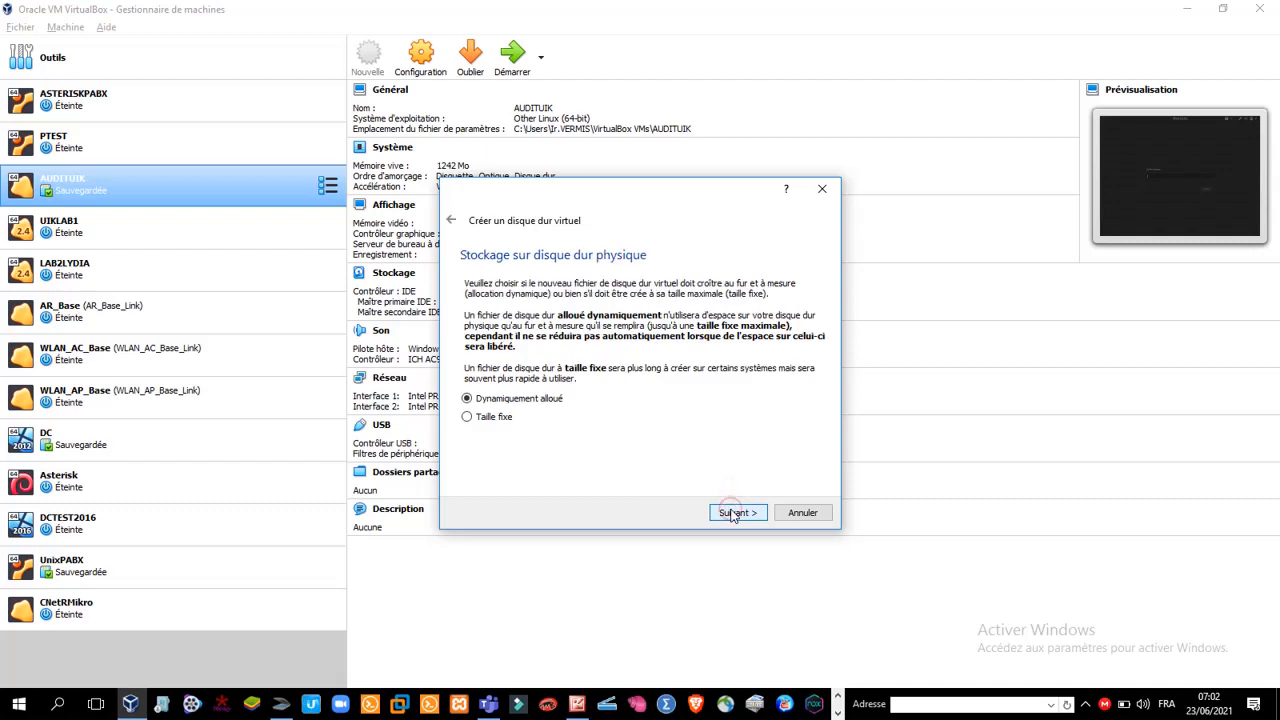
pyautogui.click(733, 513)
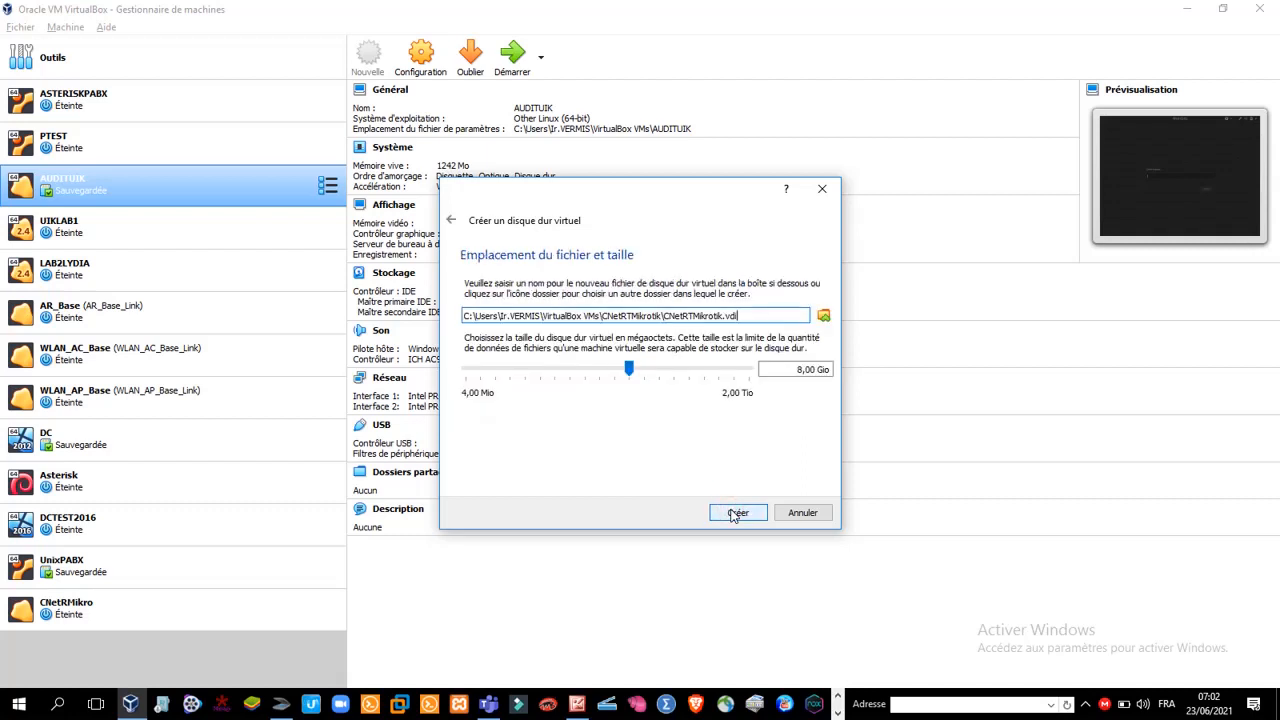
pyautogui.click(736, 513)
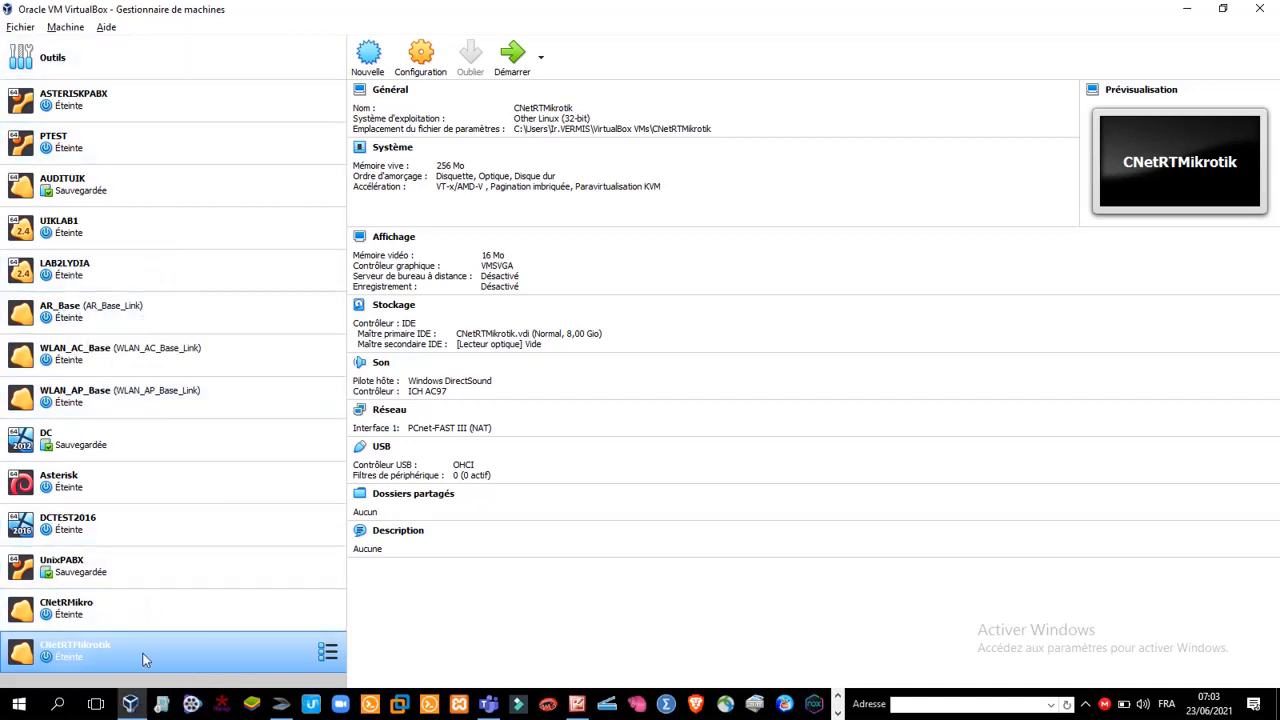
pyautogui.click(168, 646)
pyautogui.click(168, 646)
pyautogui.press('ctrl')
pyautogui.press('ctrl')
pyautogui.press('ctrl')
pyautogui.press('ctrl')
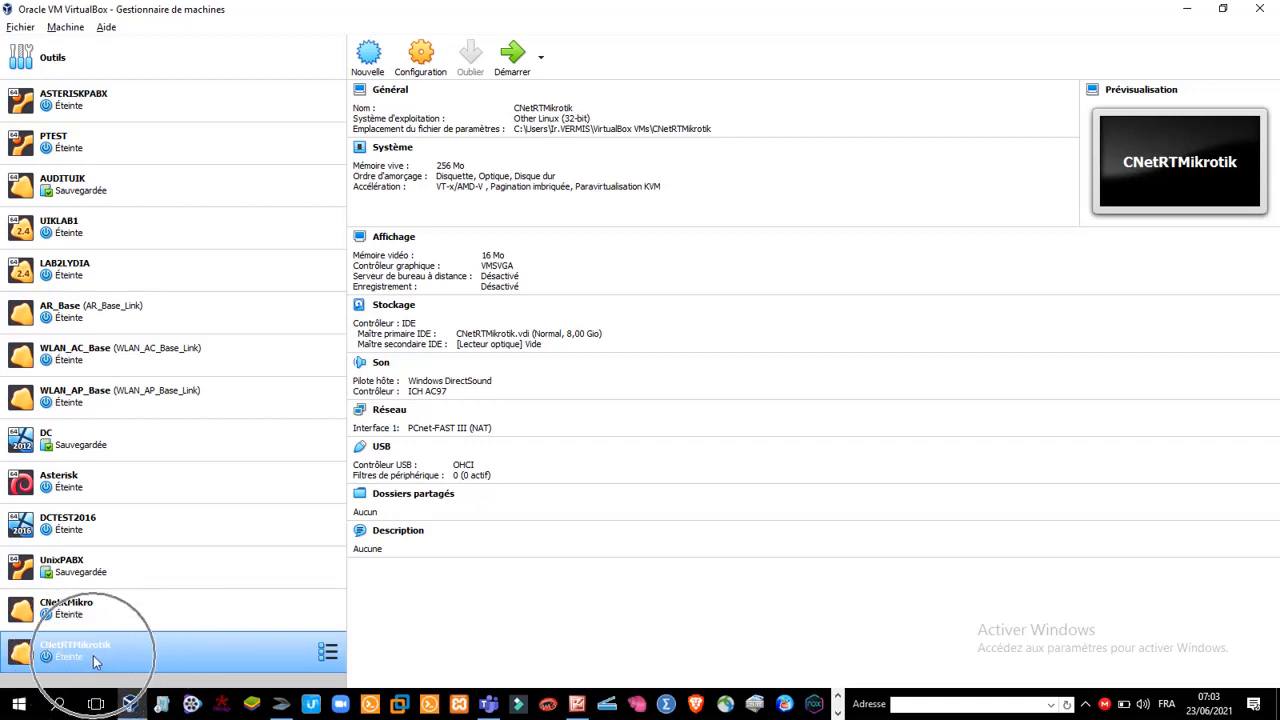
pyautogui.press('ctrl')
pyautogui.press('ctrl')
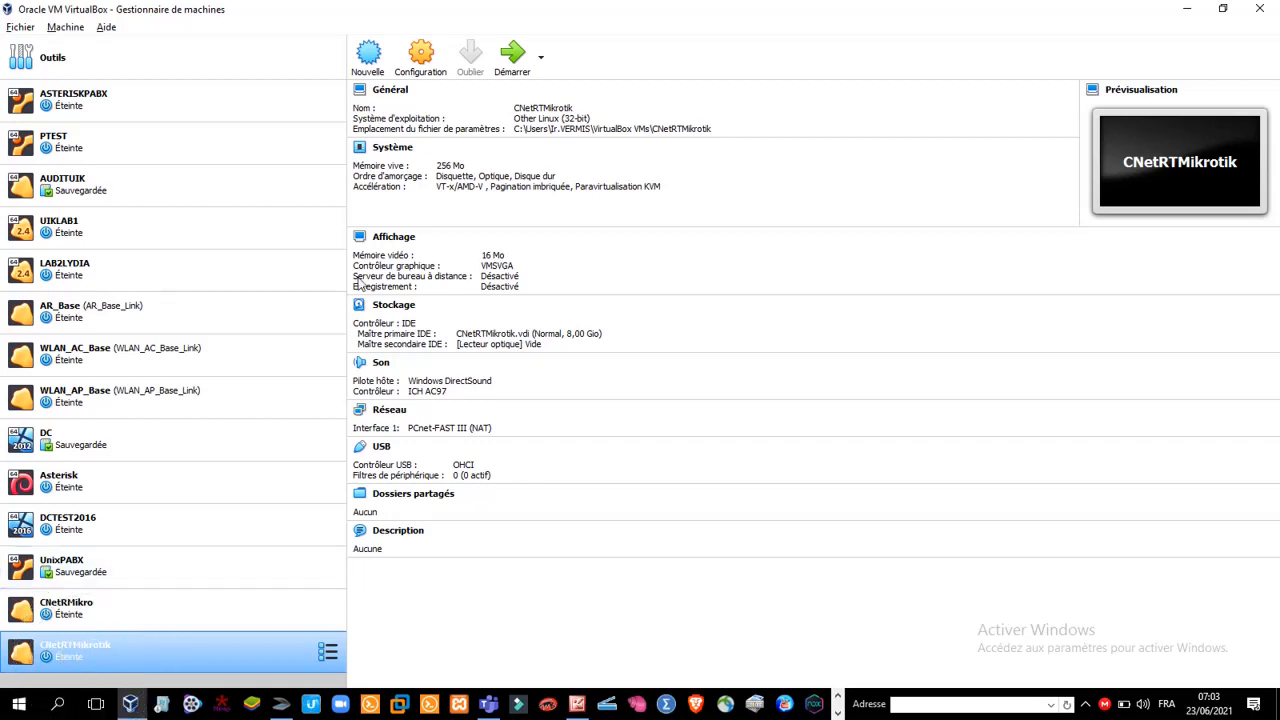
# Load mikrotik-6.48.3.iso from the MIKROTIK PROJECT CNetTrain folder into the empty optical drive in CNetRTMikrotik's storage settings
pyautogui.click(422, 60)
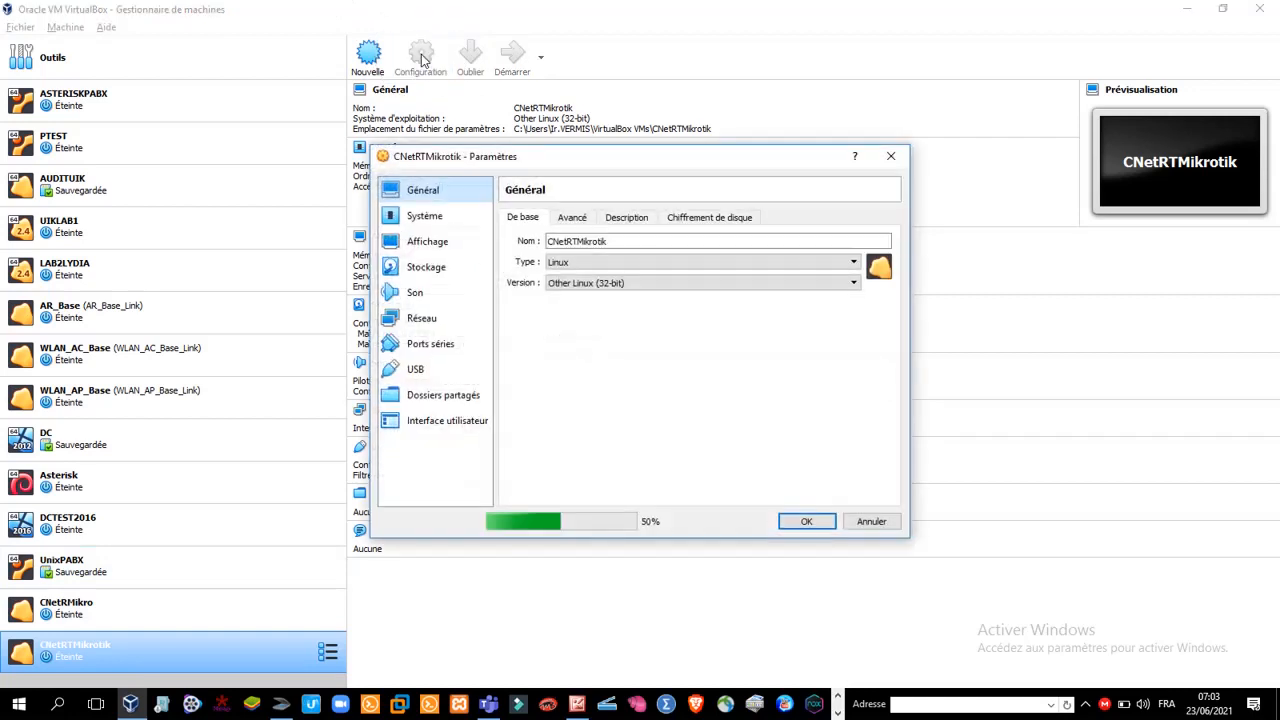
pyautogui.click(445, 322)
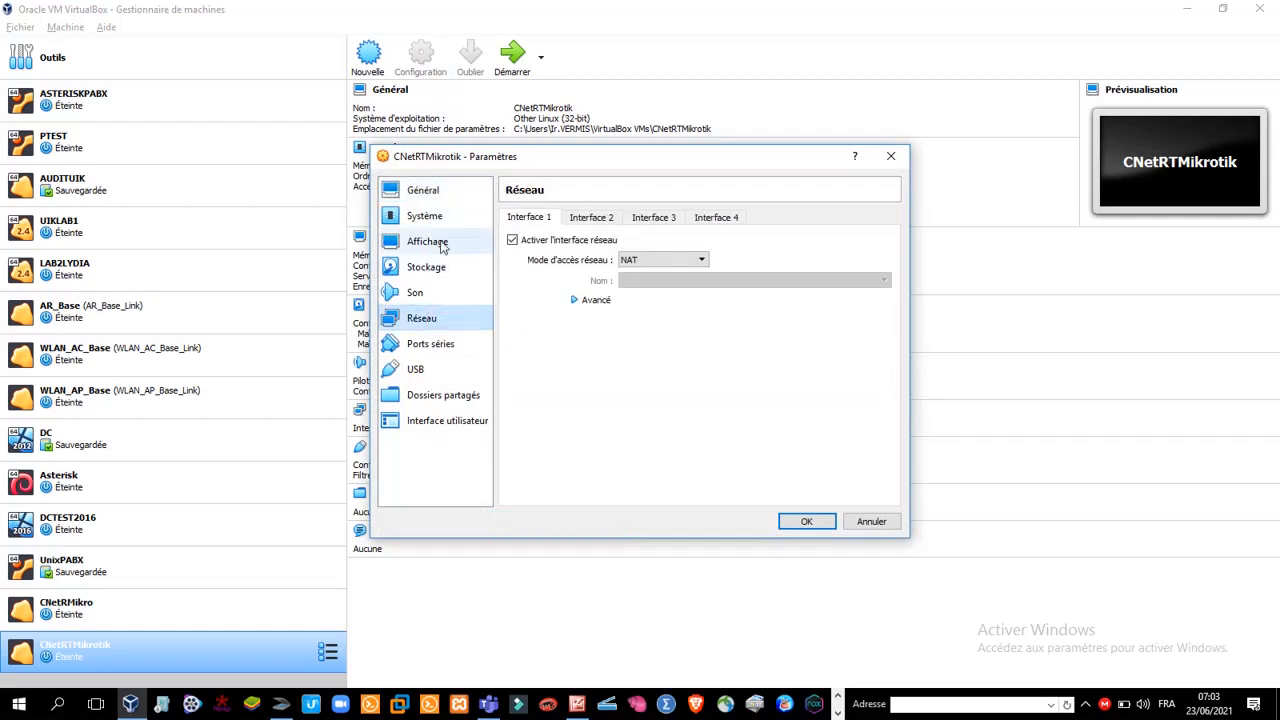
pyautogui.click(428, 268)
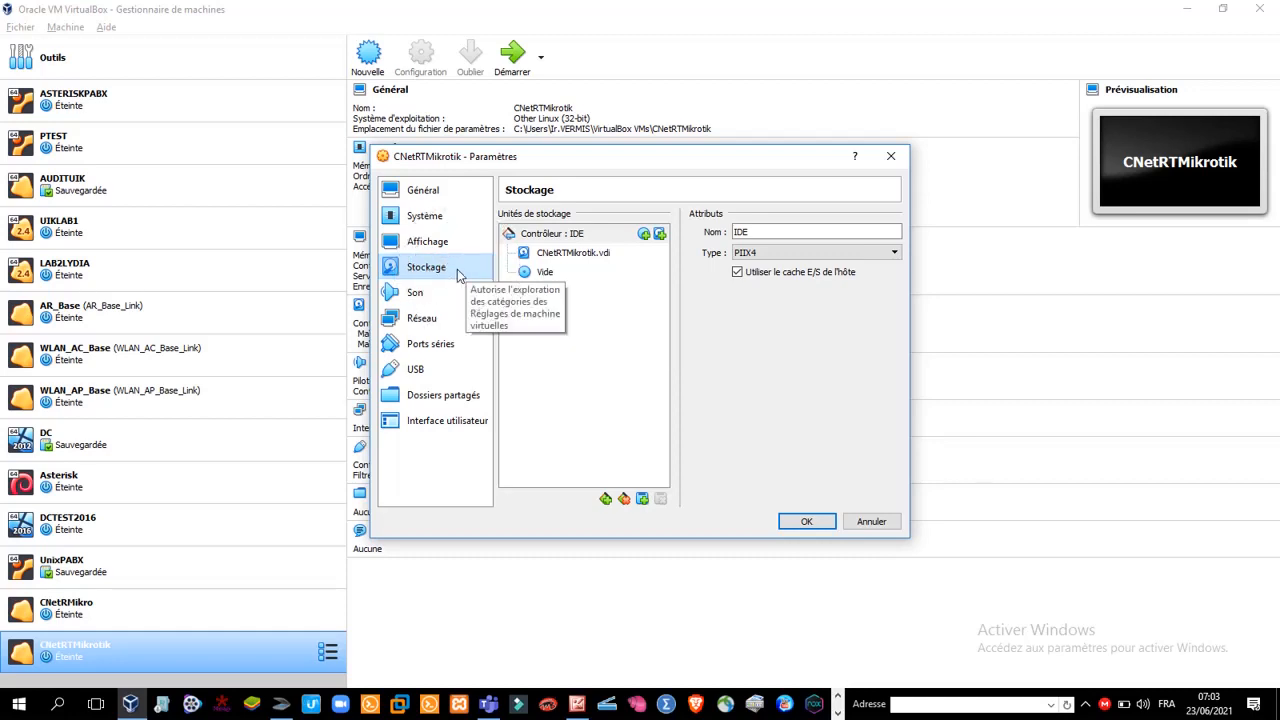
pyautogui.click(532, 275)
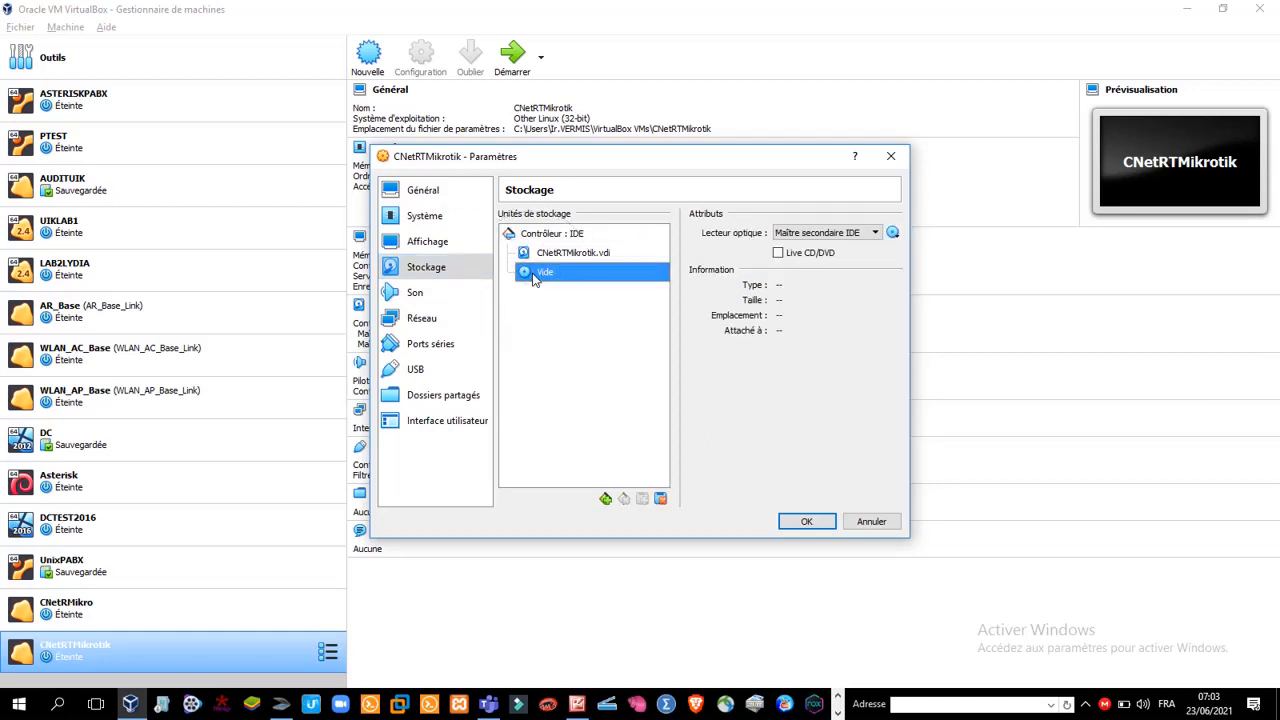
pyautogui.click(893, 233)
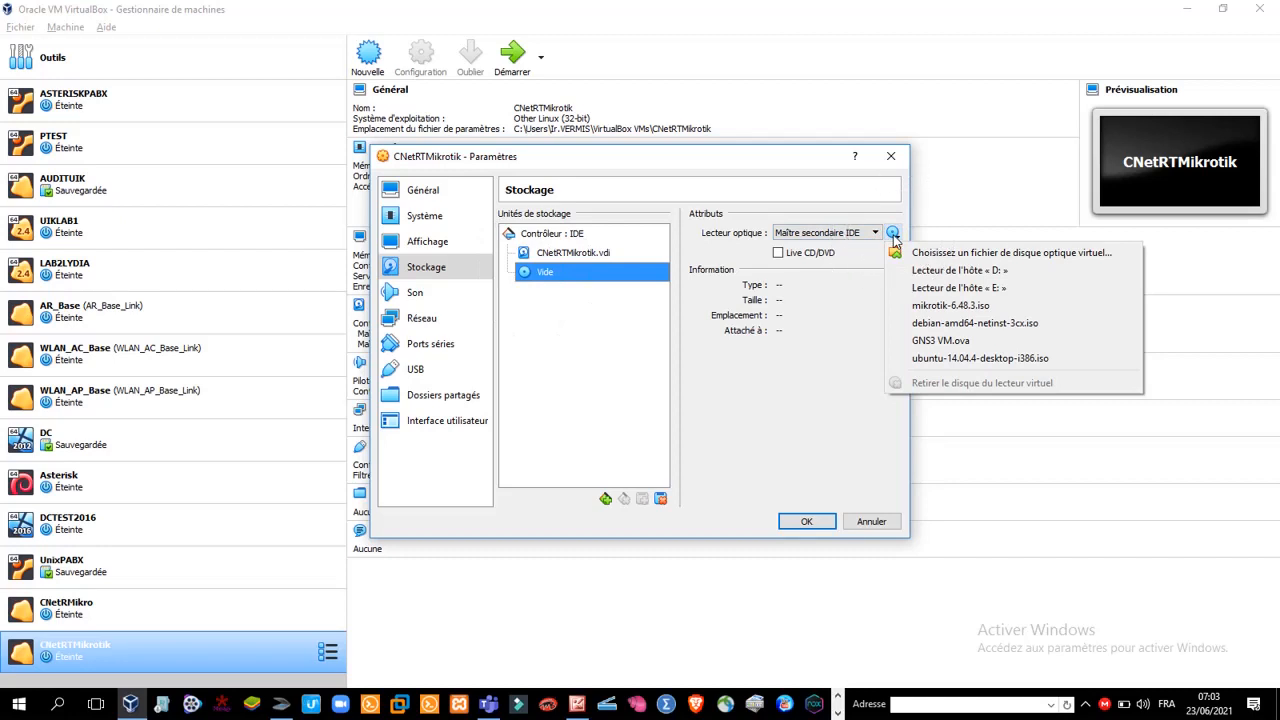
pyautogui.click(921, 252)
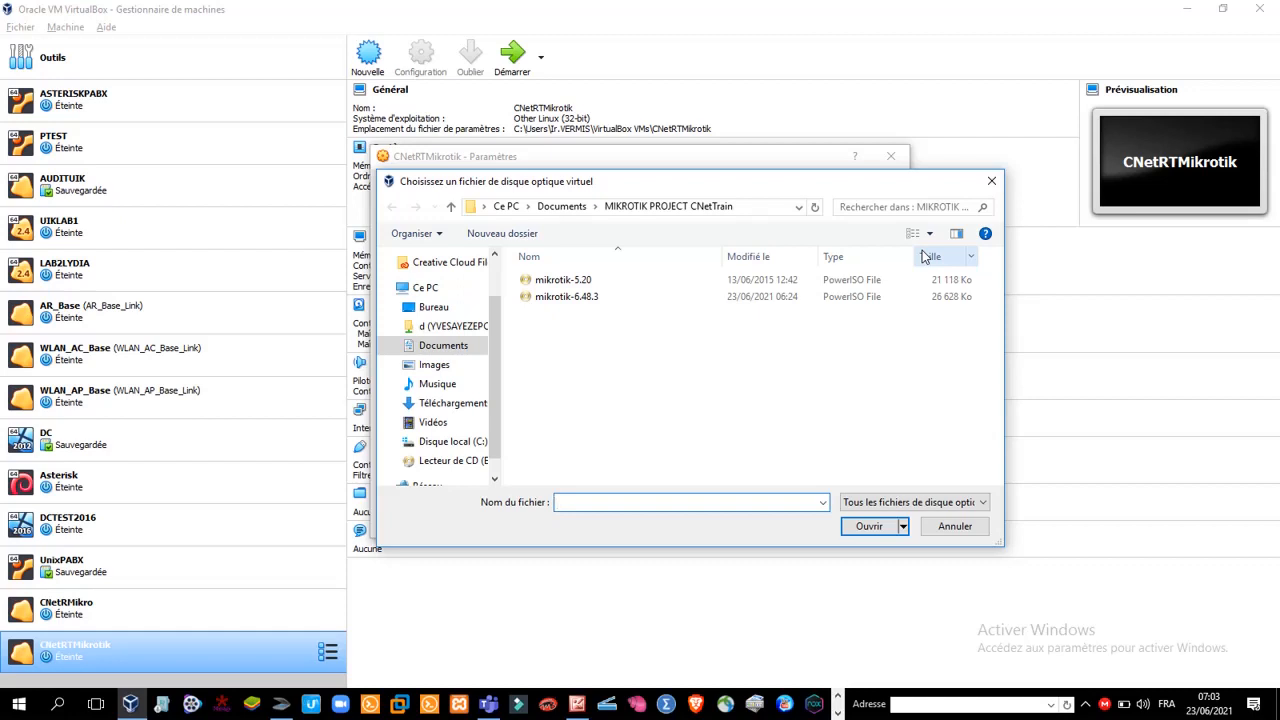
pyautogui.click(594, 301)
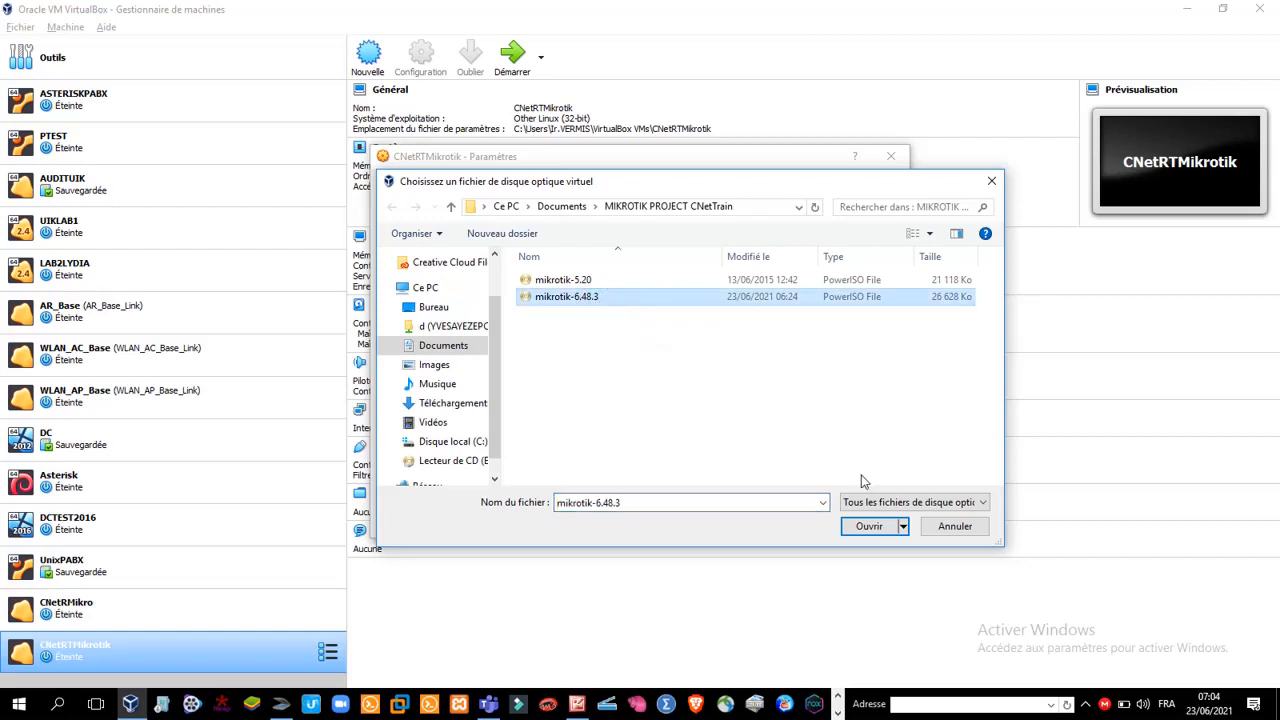
pyautogui.click(862, 526)
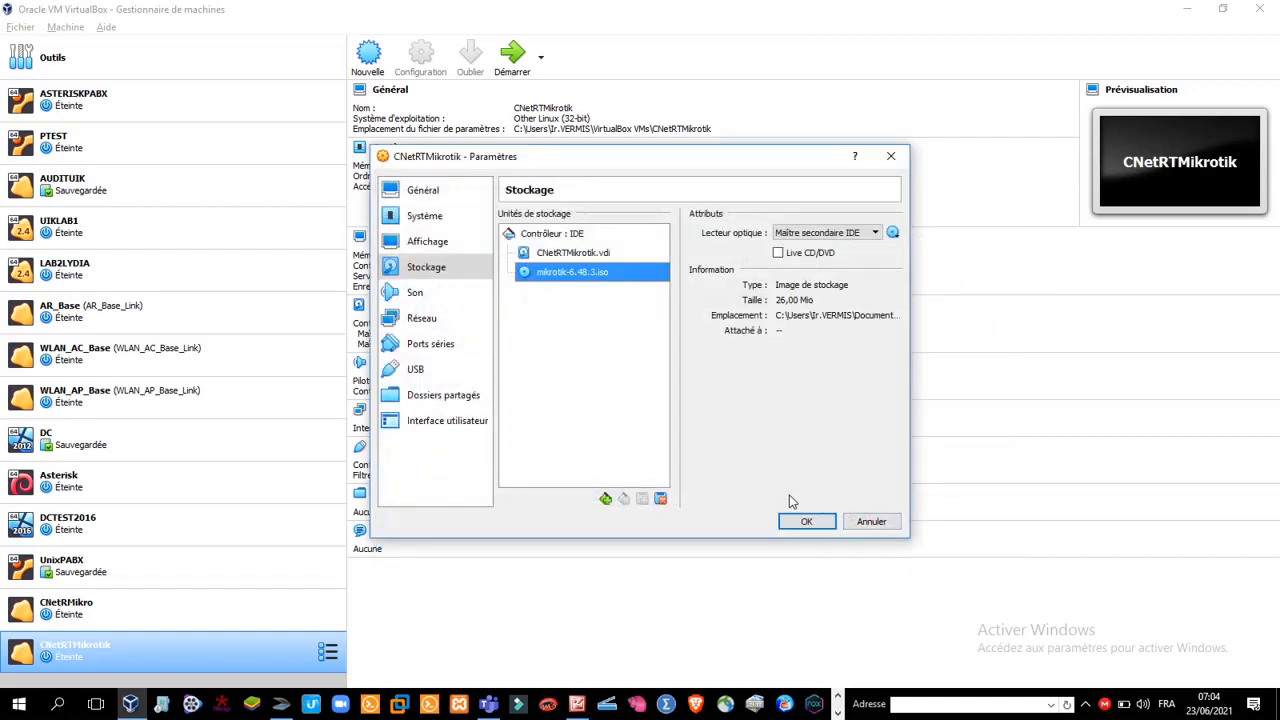
pyautogui.click(806, 523)
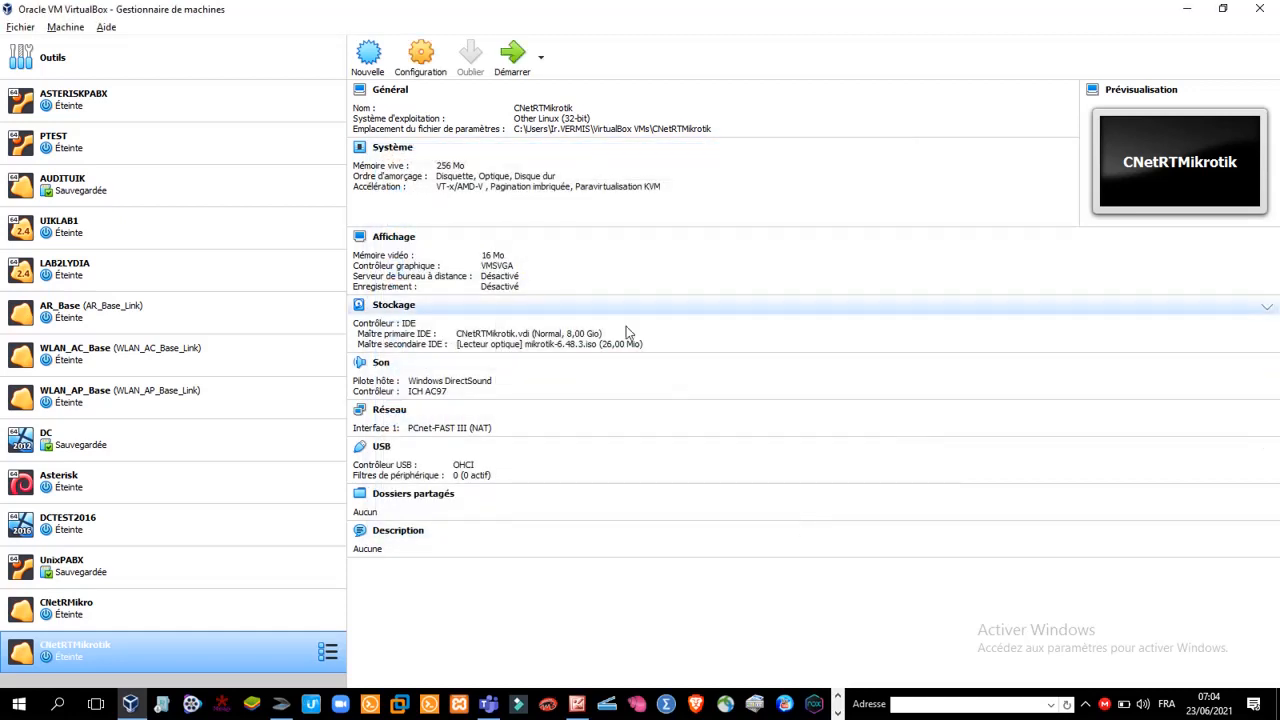
# Start CNetRTMikrotik and install all MikroTik packages locally, keeping the old configuration and agreeing to erase the disk
pyautogui.click(513, 70)
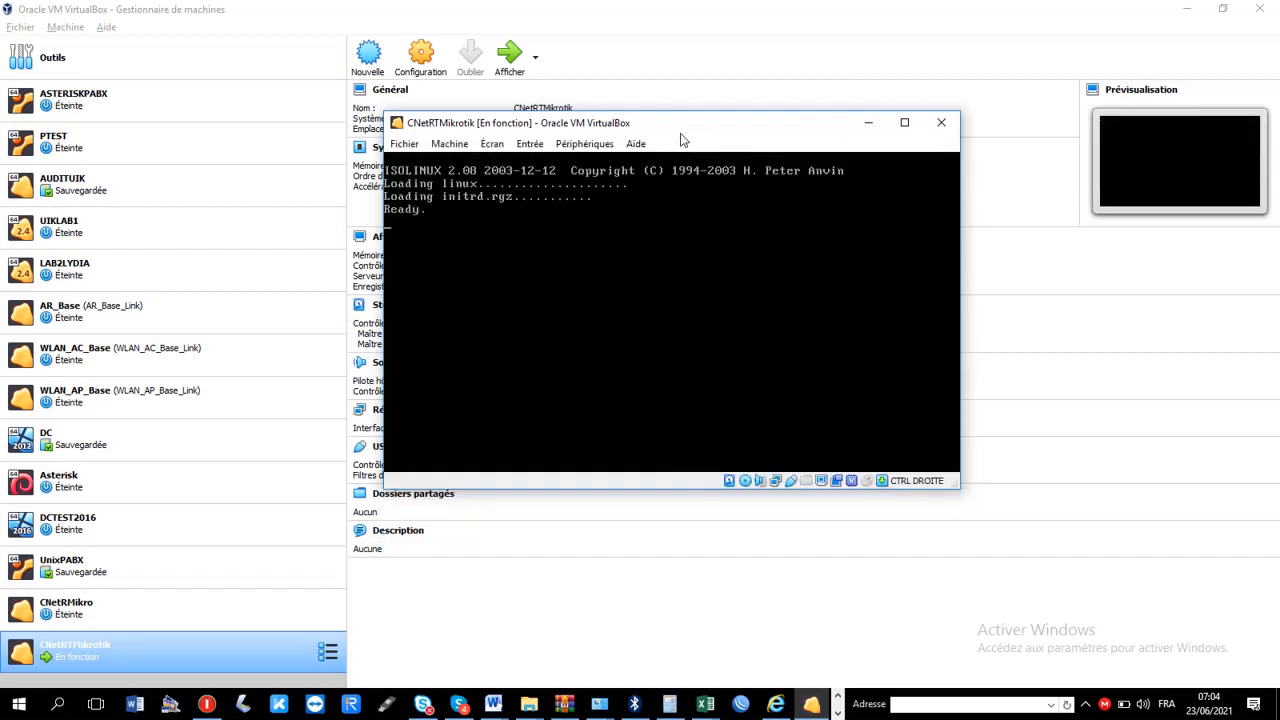
pyautogui.click(653, 248)
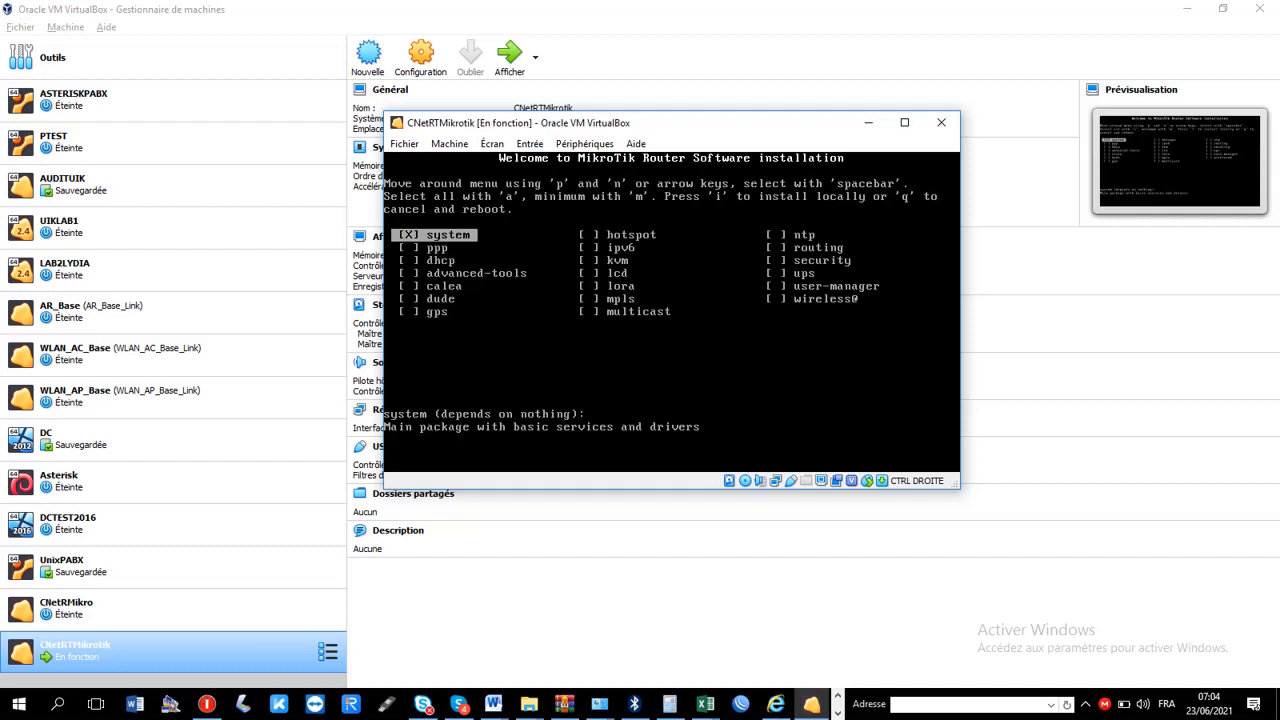
pyautogui.press('a')
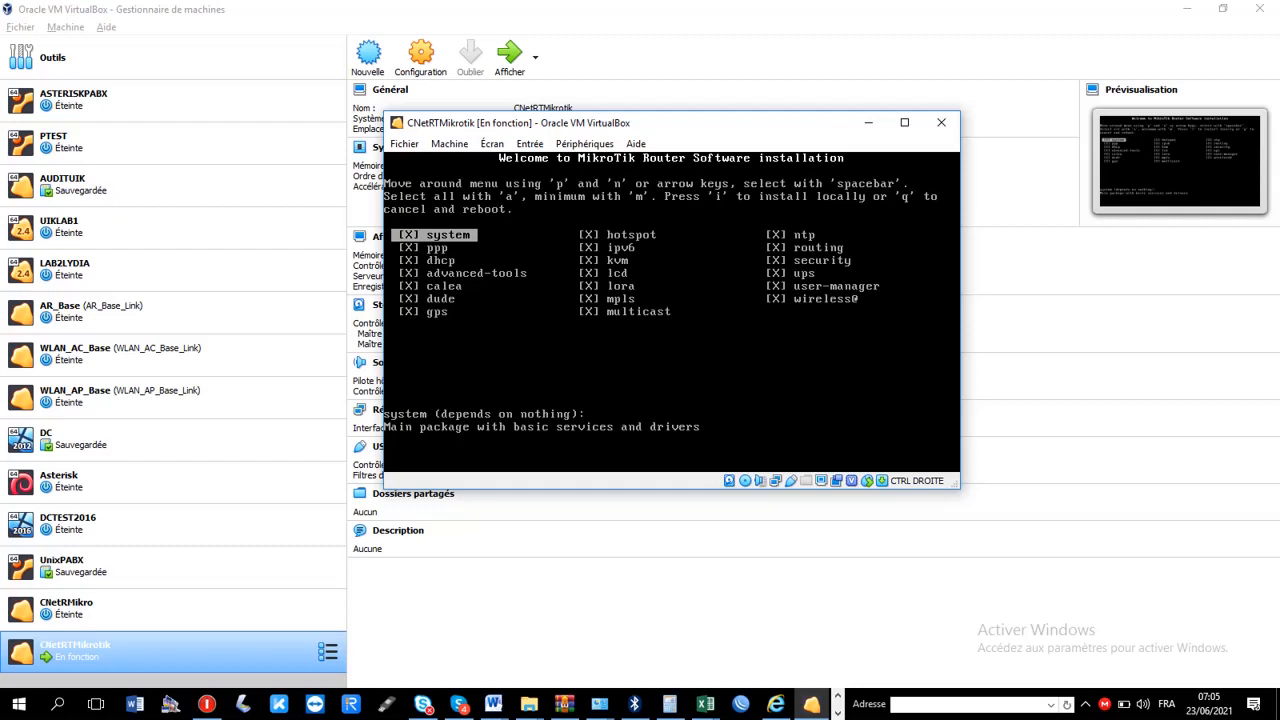
pyautogui.press('i')
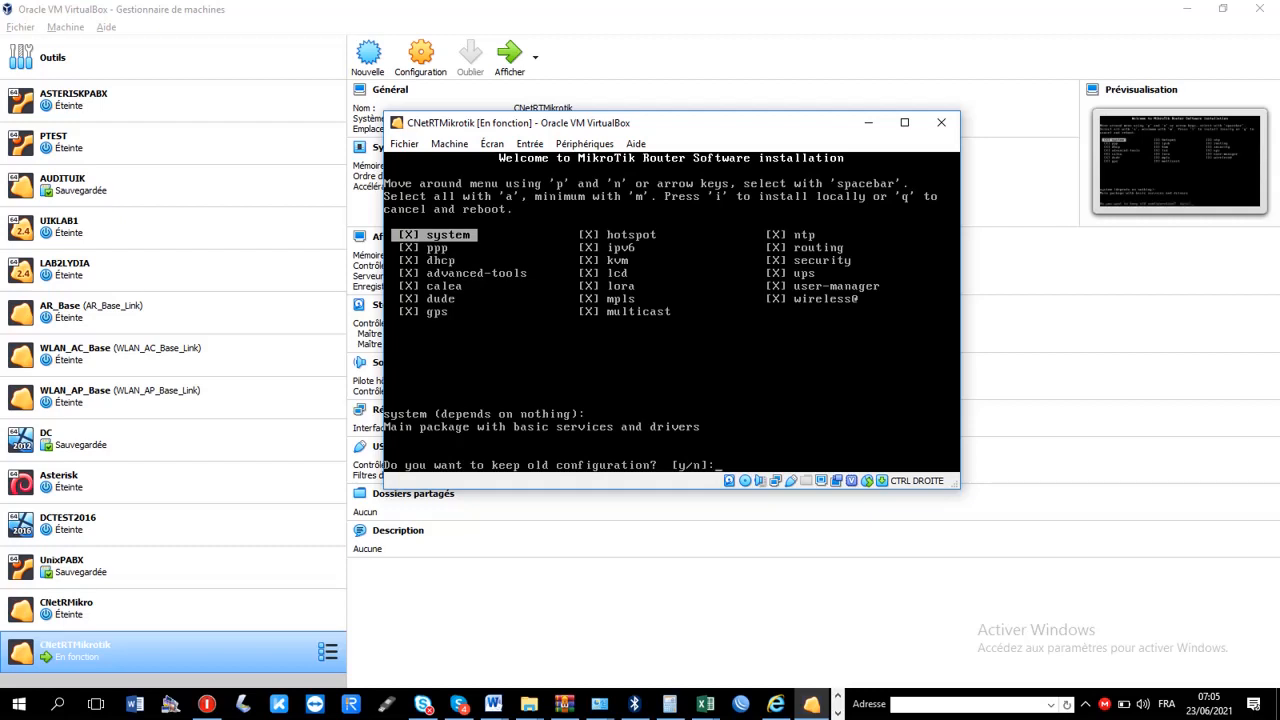
pyautogui.write('y/n]:')
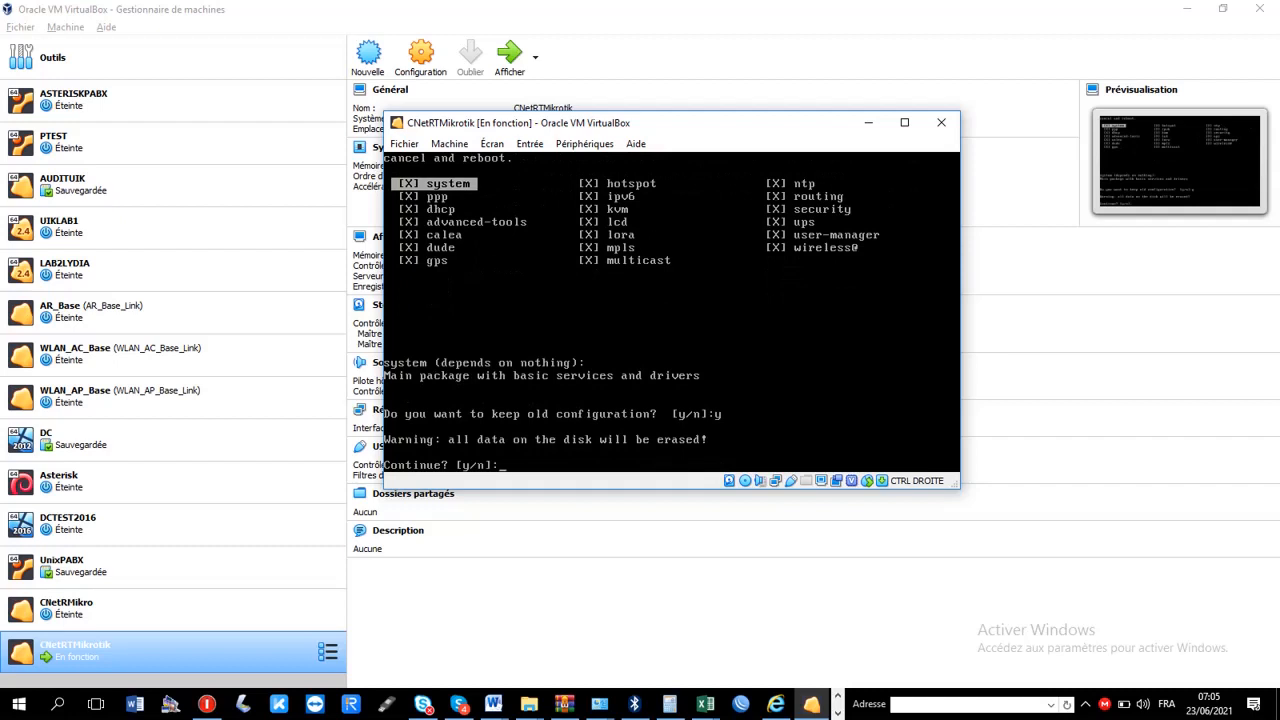
pyautogui.write('y')
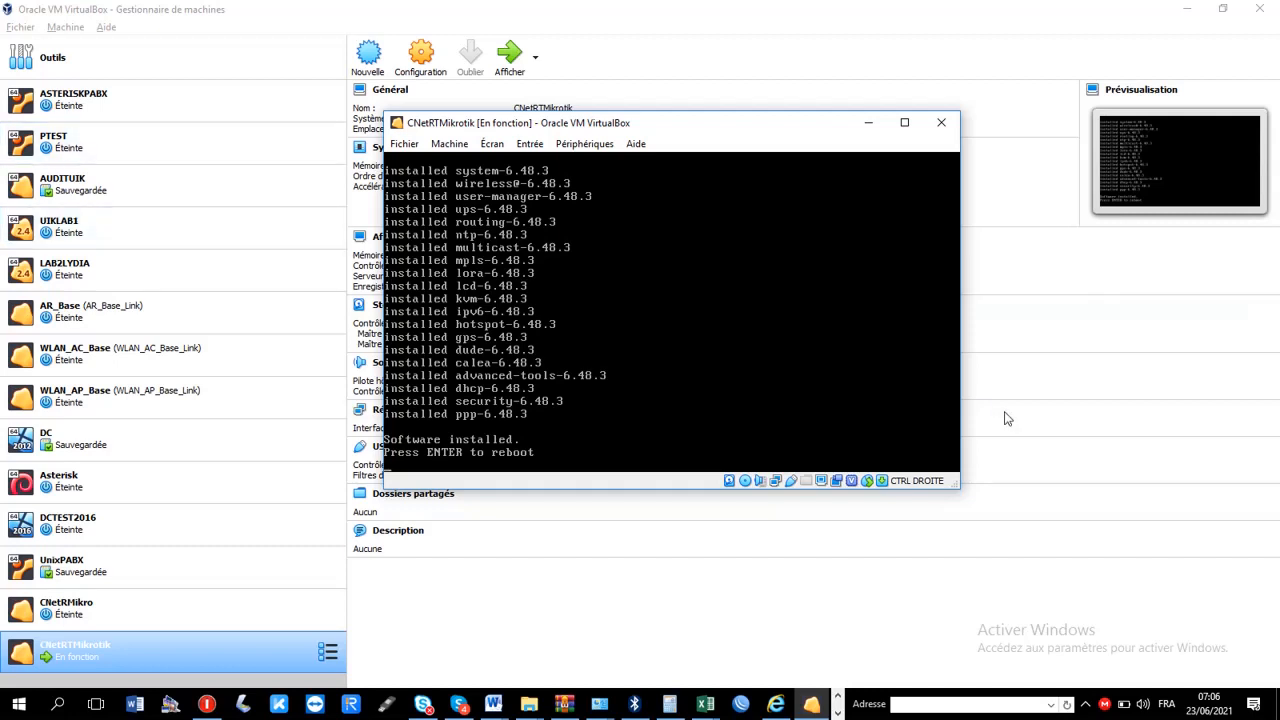
# Force-eject mikrotik-6.48.3.iso from CNetRTMikrotik's virtual optical drive and reboot the machine into the installed system
pyautogui.click(745, 481)
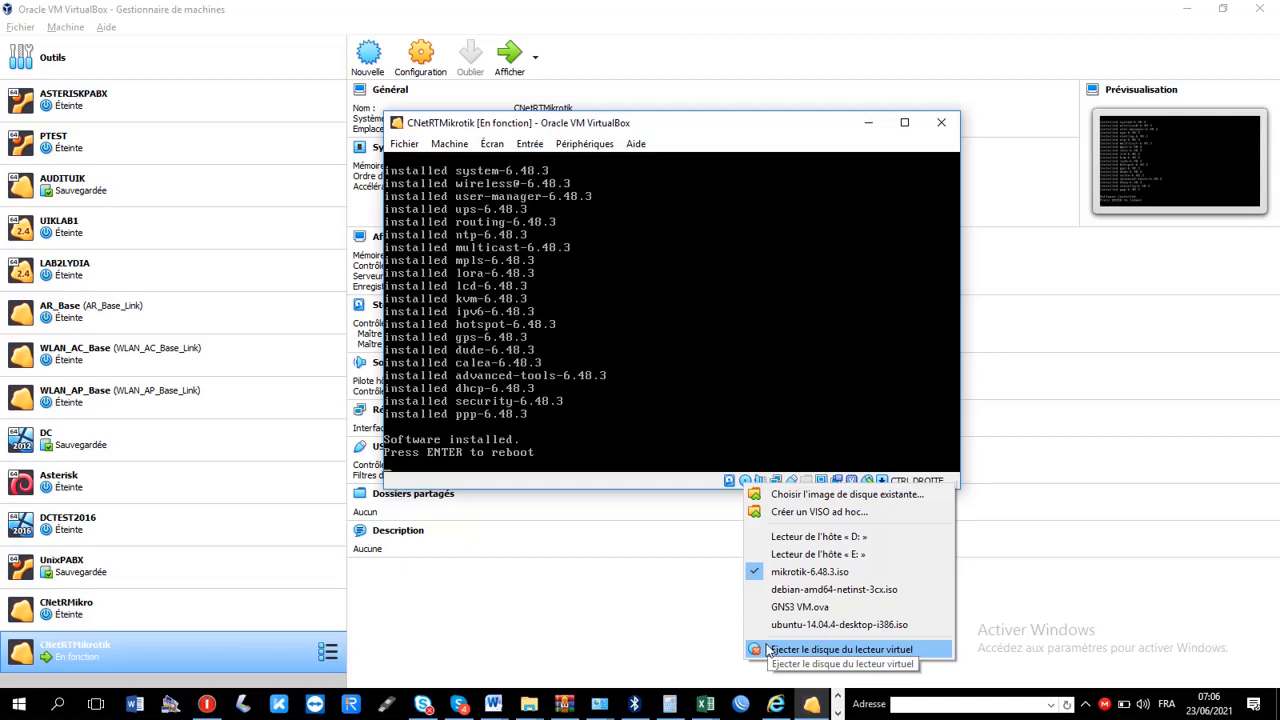
pyautogui.press('ctrl')
pyautogui.press('ctrl')
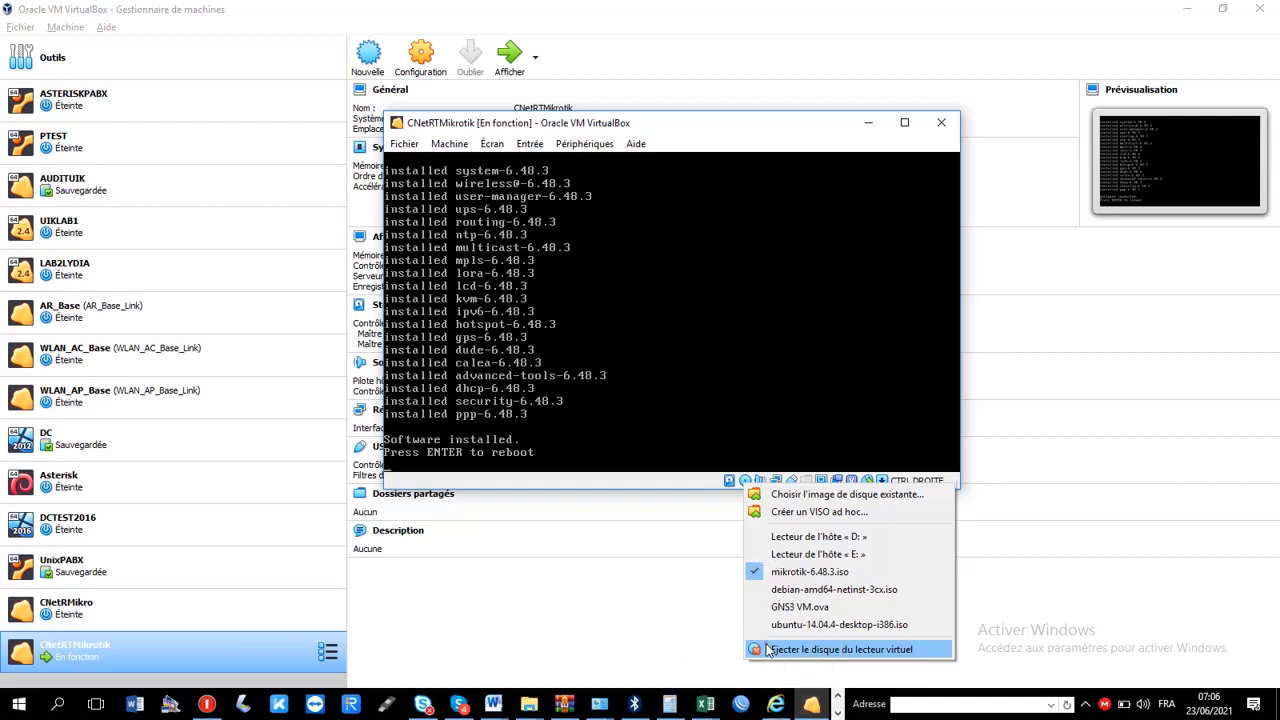
pyautogui.click(768, 651)
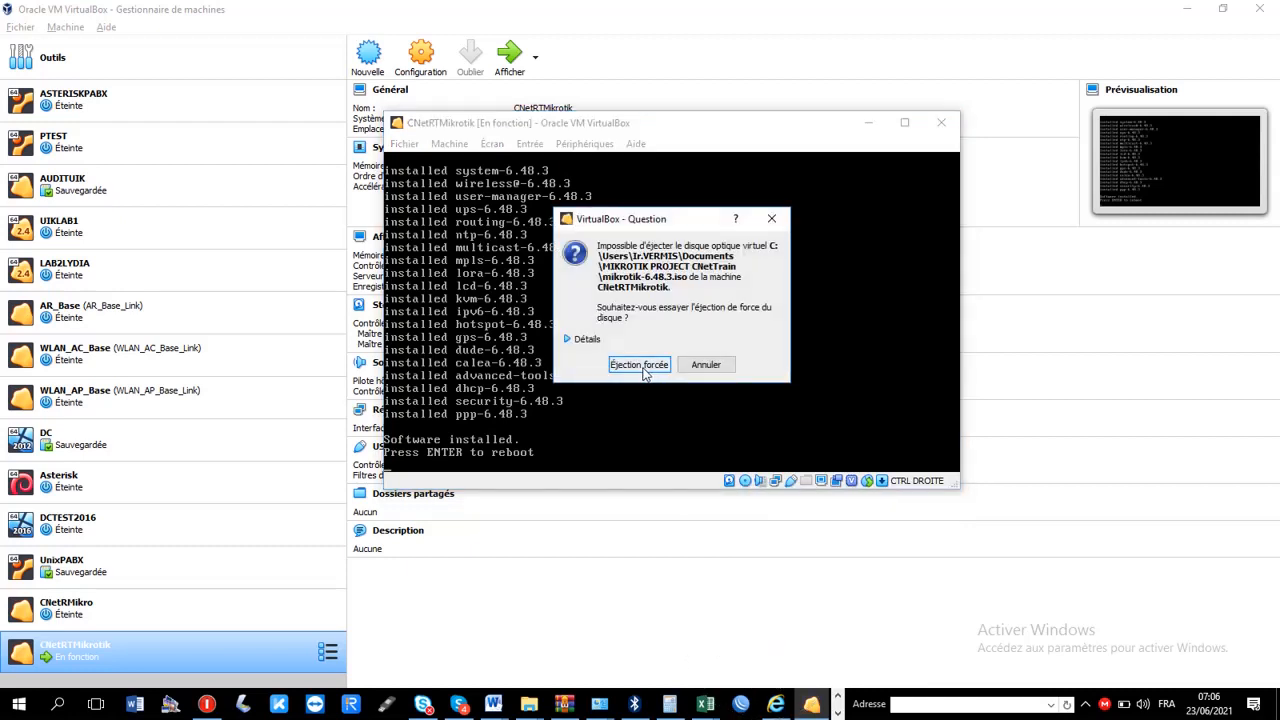
pyautogui.click(639, 365)
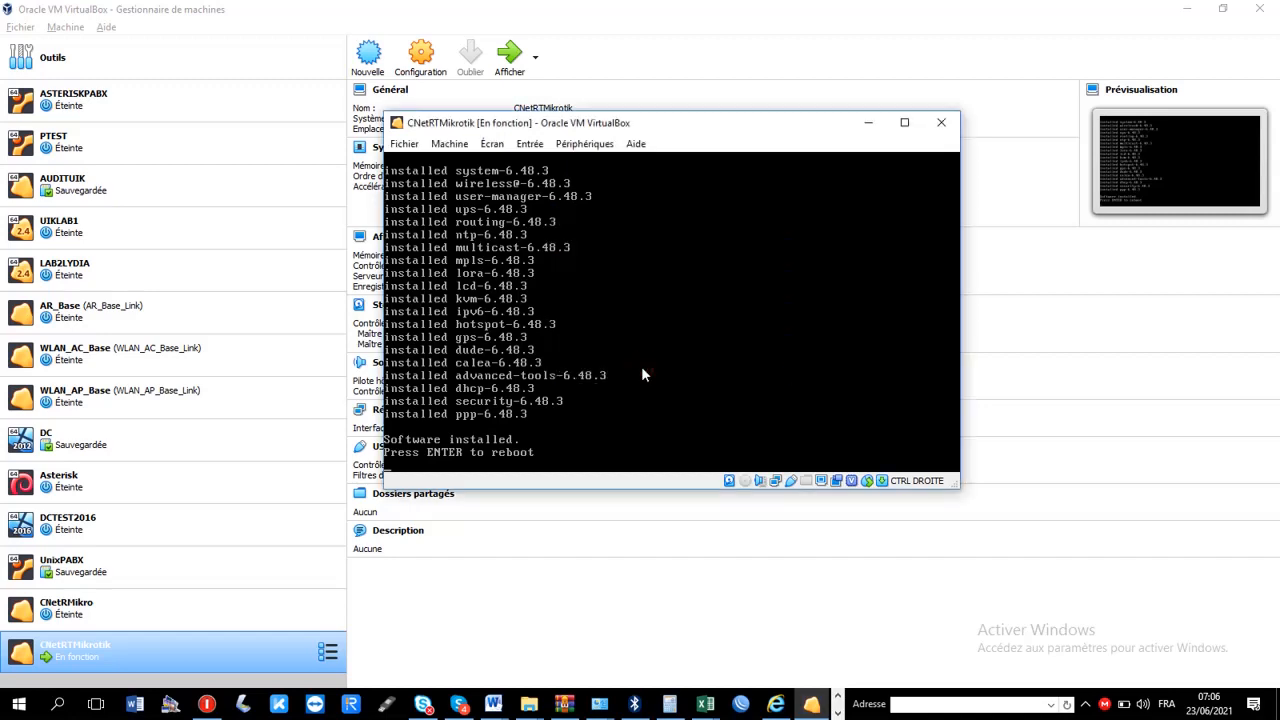
pyautogui.press('Return')
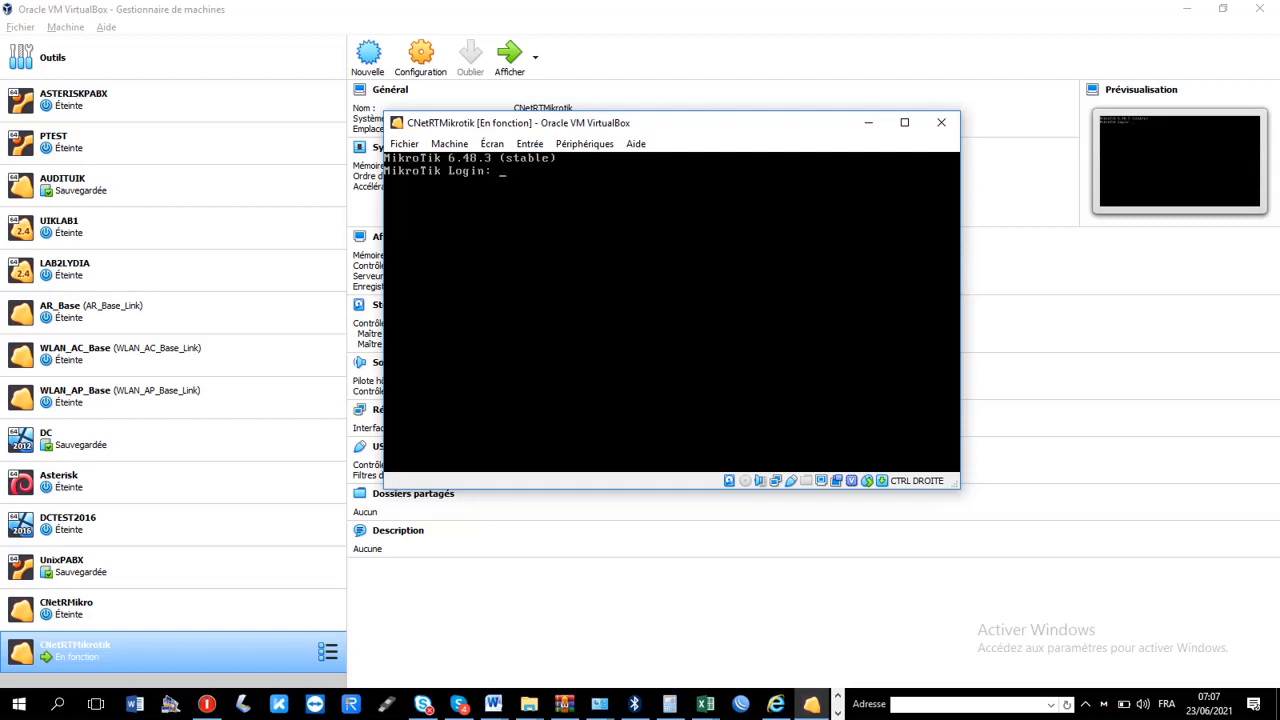
# Log in to MikroTik as admin with an empty password, decline viewing the software license and continue to the command prompt
pyautogui.write('admin')
pyautogui.press('Return')
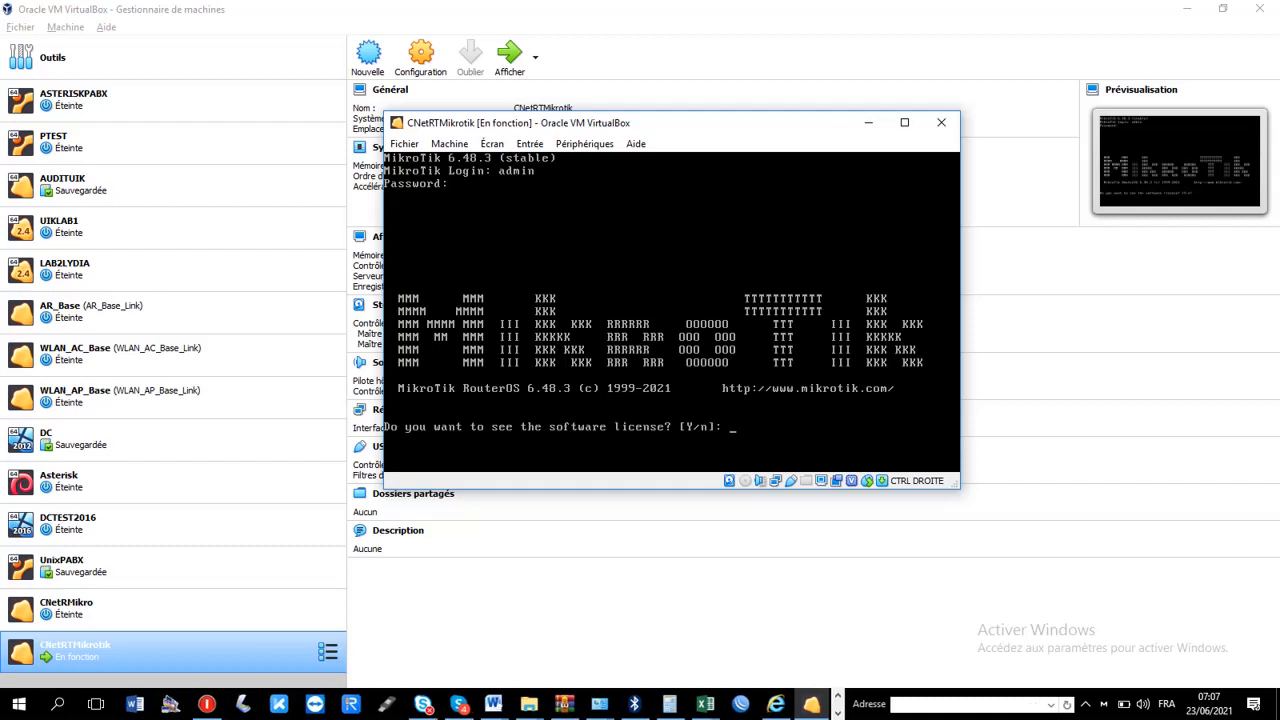
pyautogui.write('n')
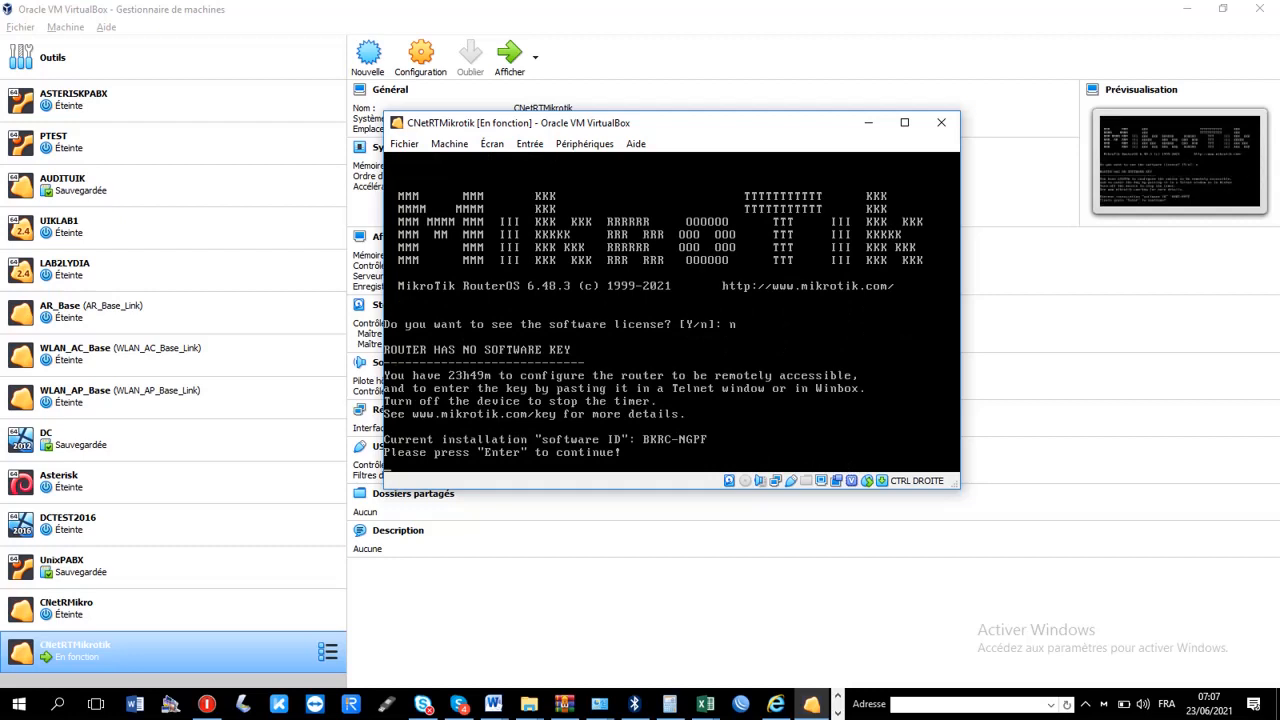
pyautogui.press('Return')
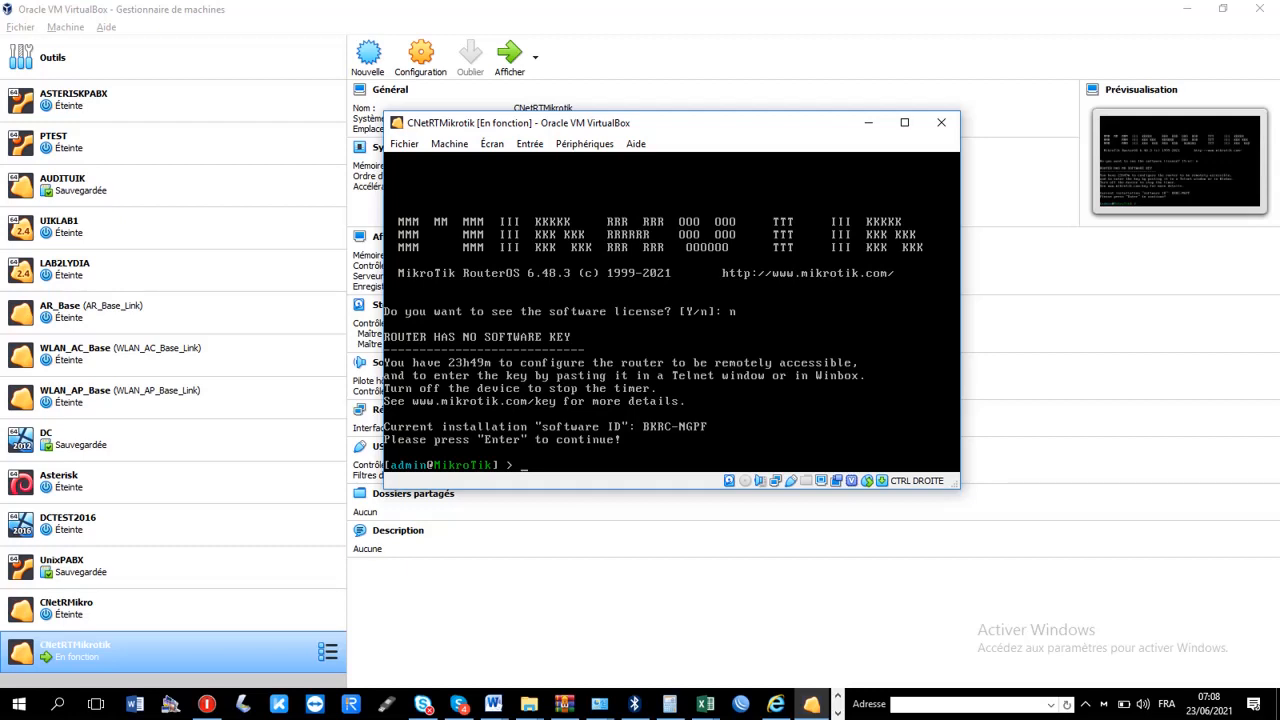
pyautogui.click(1088, 708)
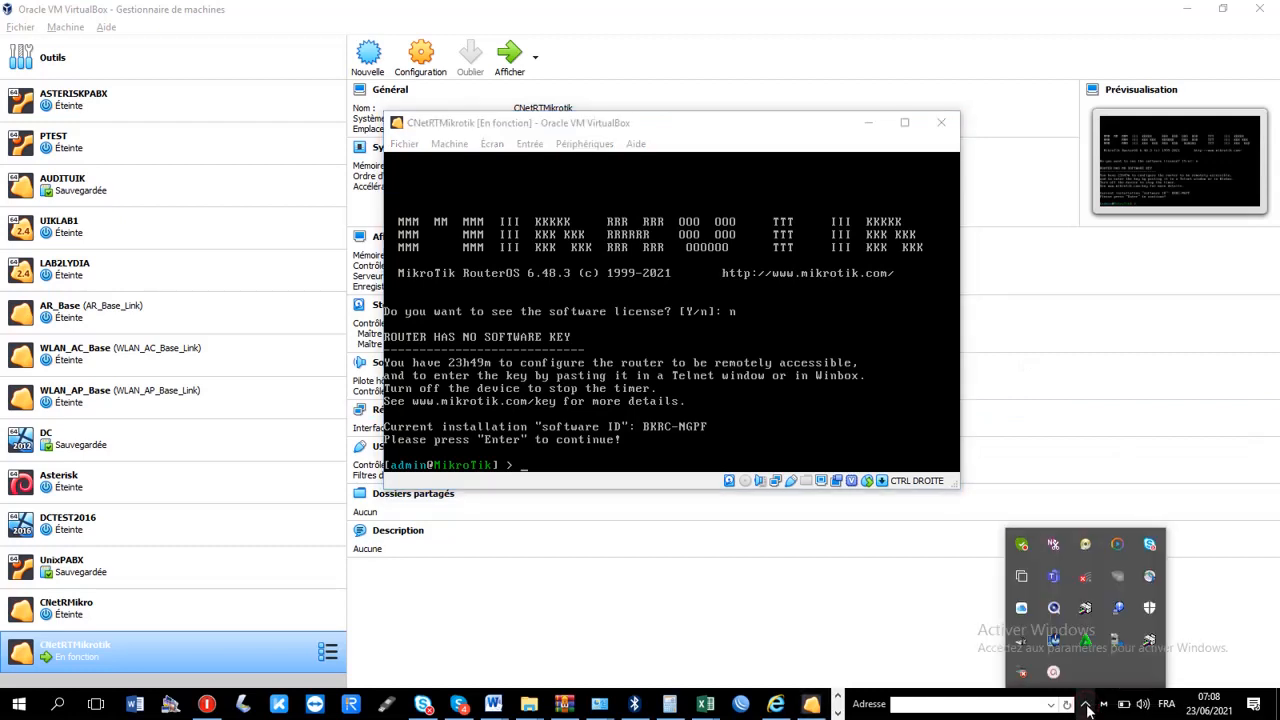
pyautogui.click(1055, 674)
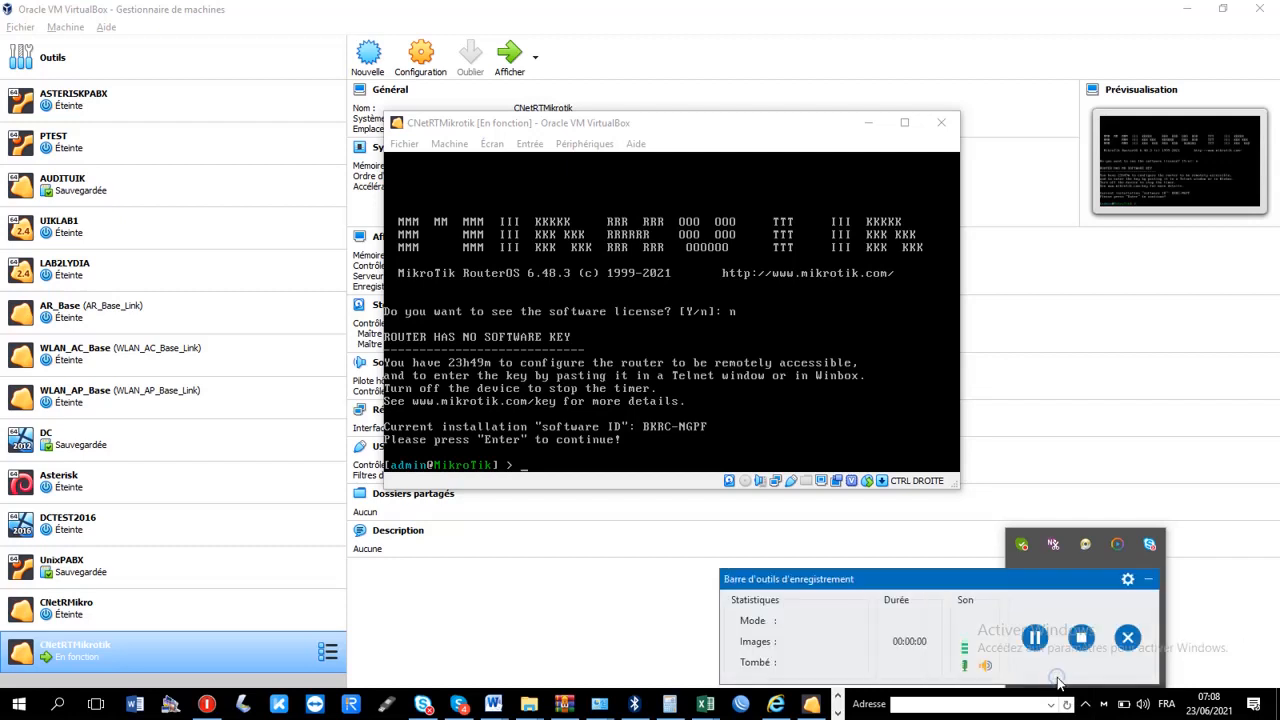